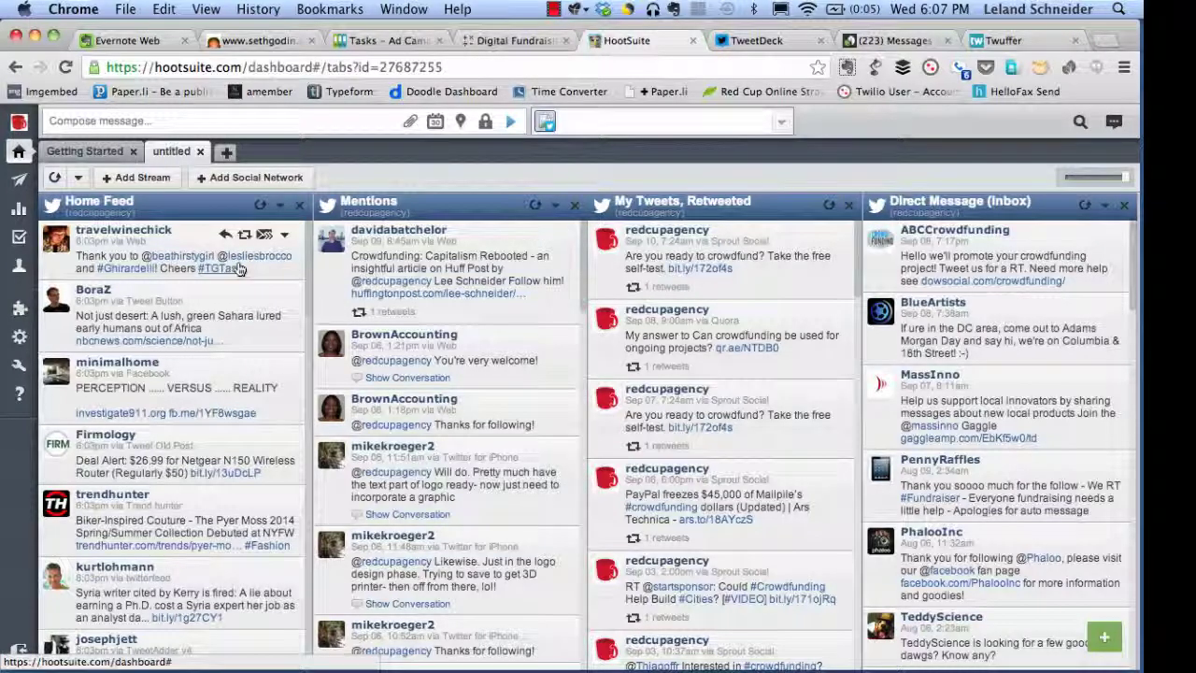
scroll(214, 319, down, 3)
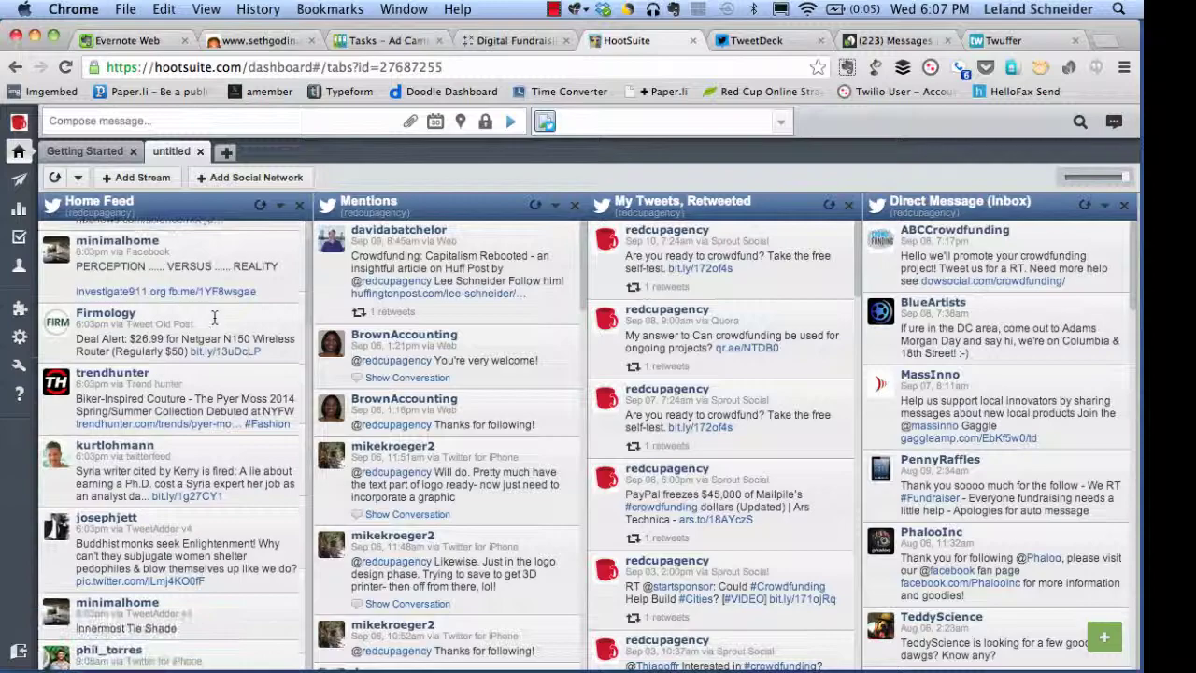
scroll(214, 319, up, 3)
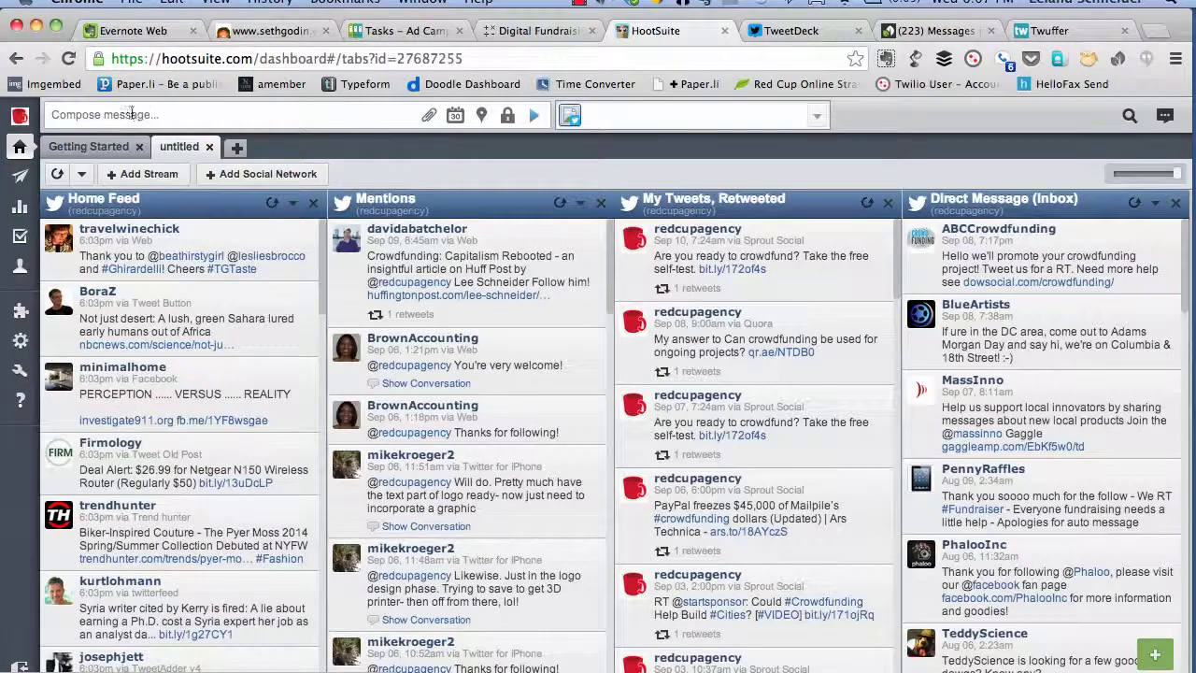
click(113, 112)
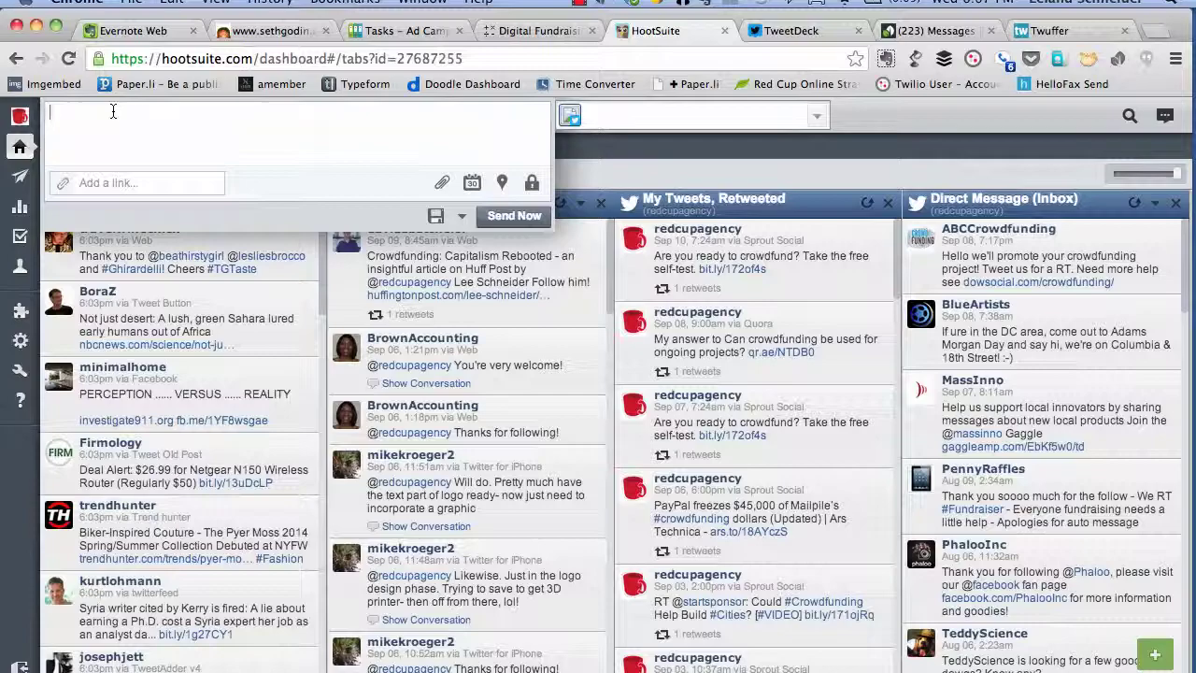
text(Digital Fundraising )
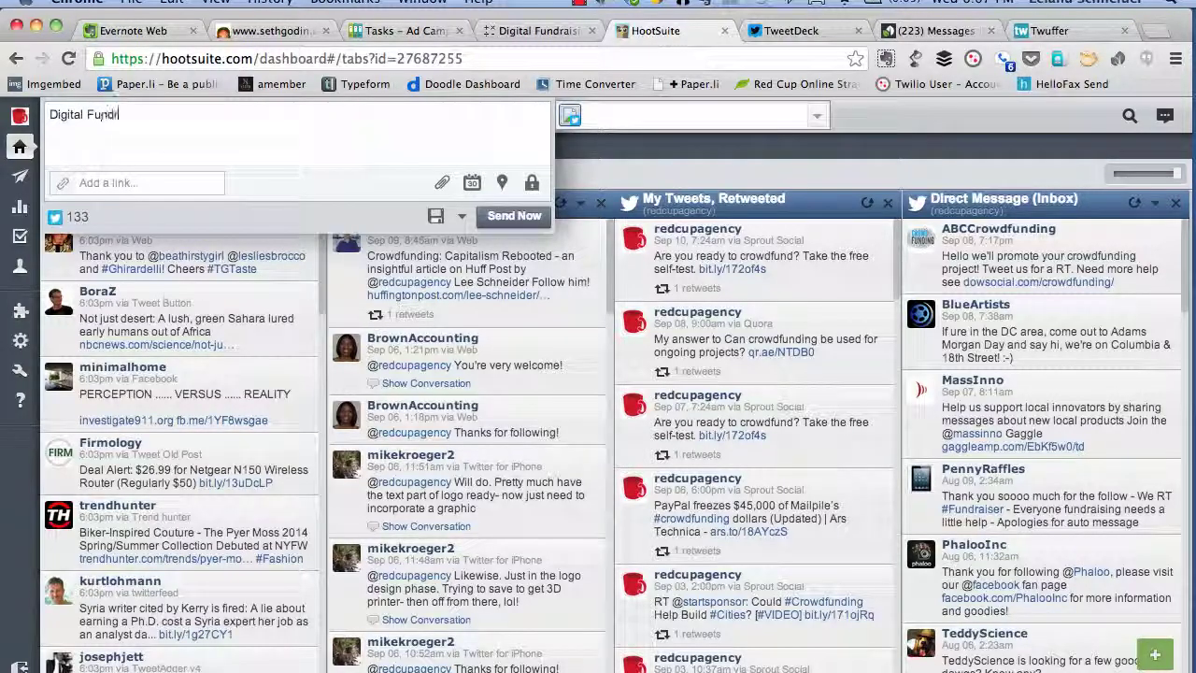
text(School)
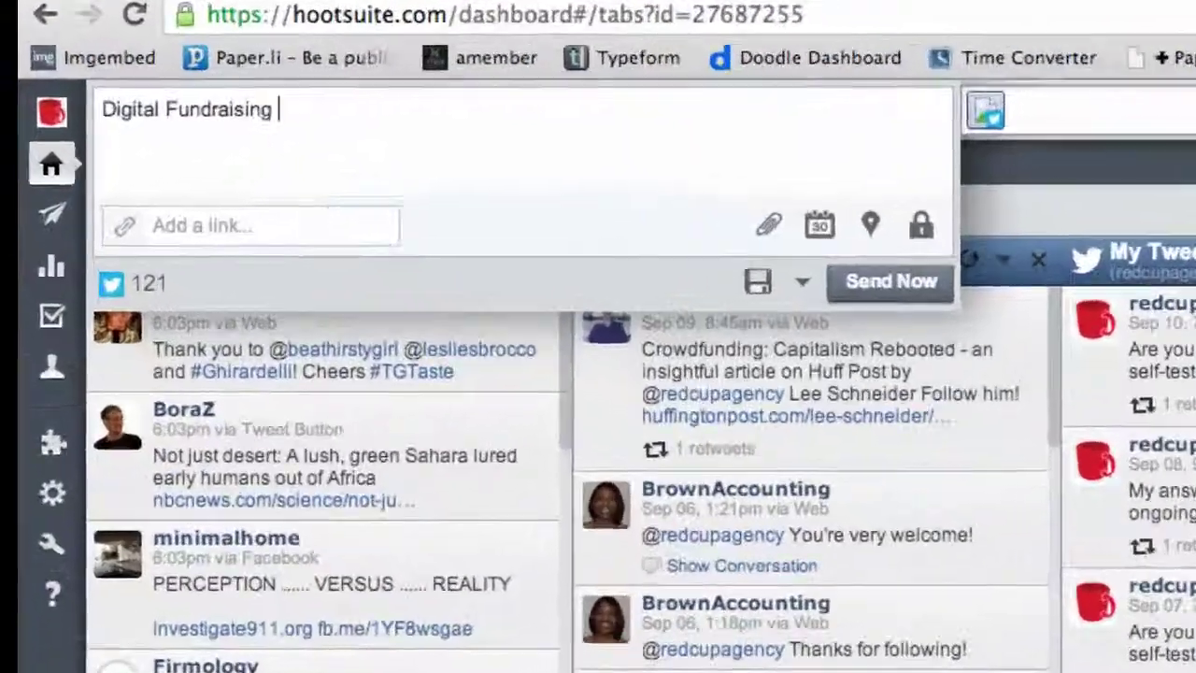
text( is the be)
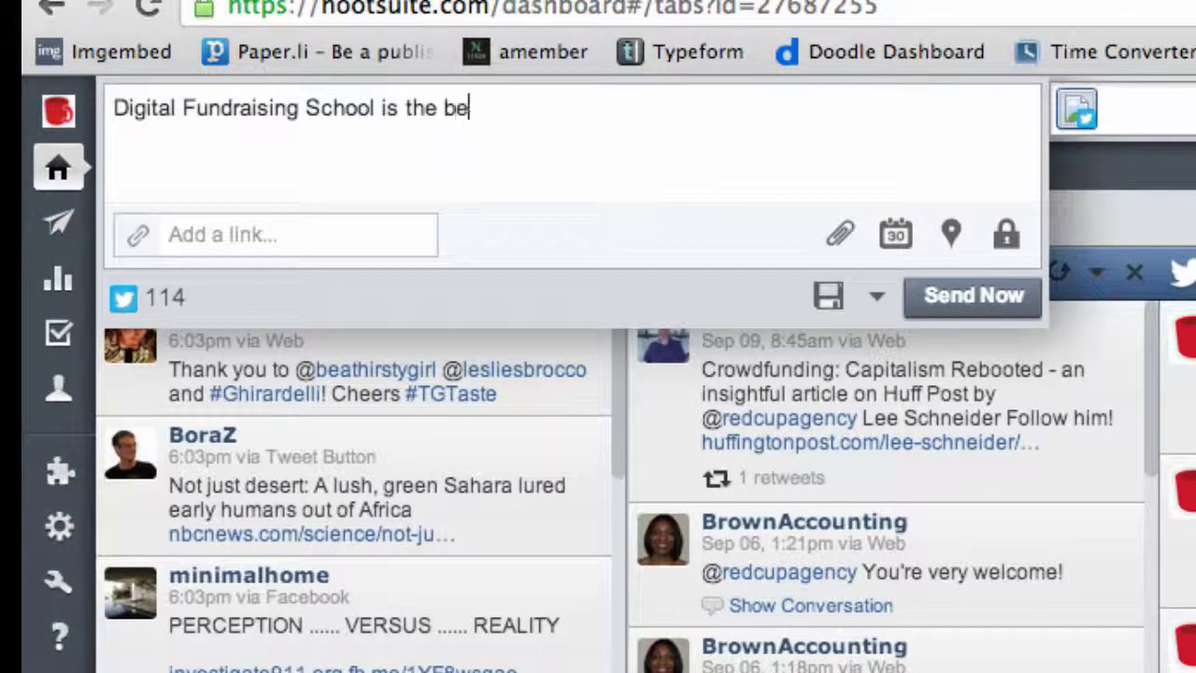
text(st way to learn)
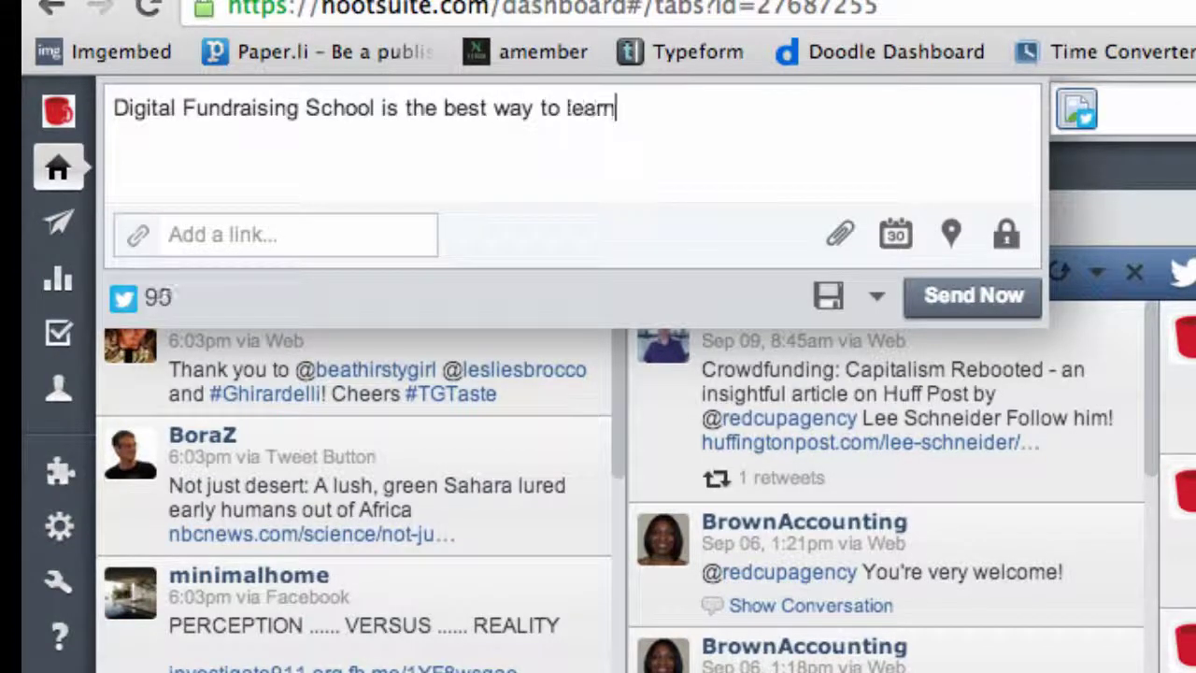
text( crowdfu)
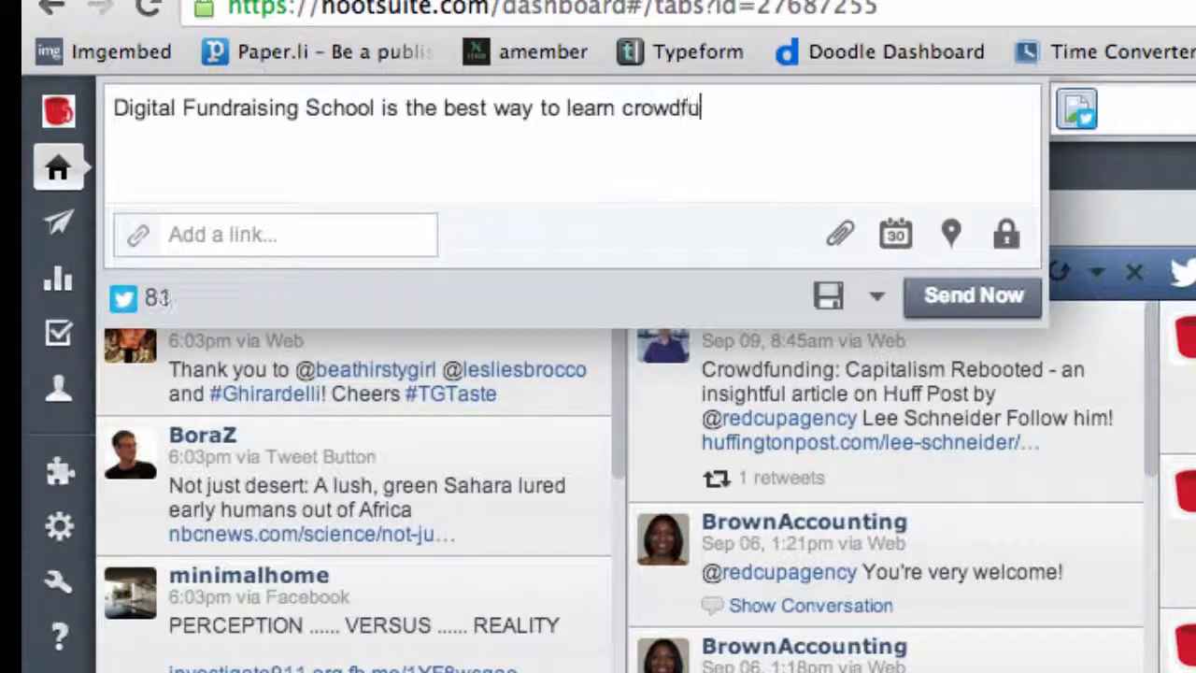
text(nding. )
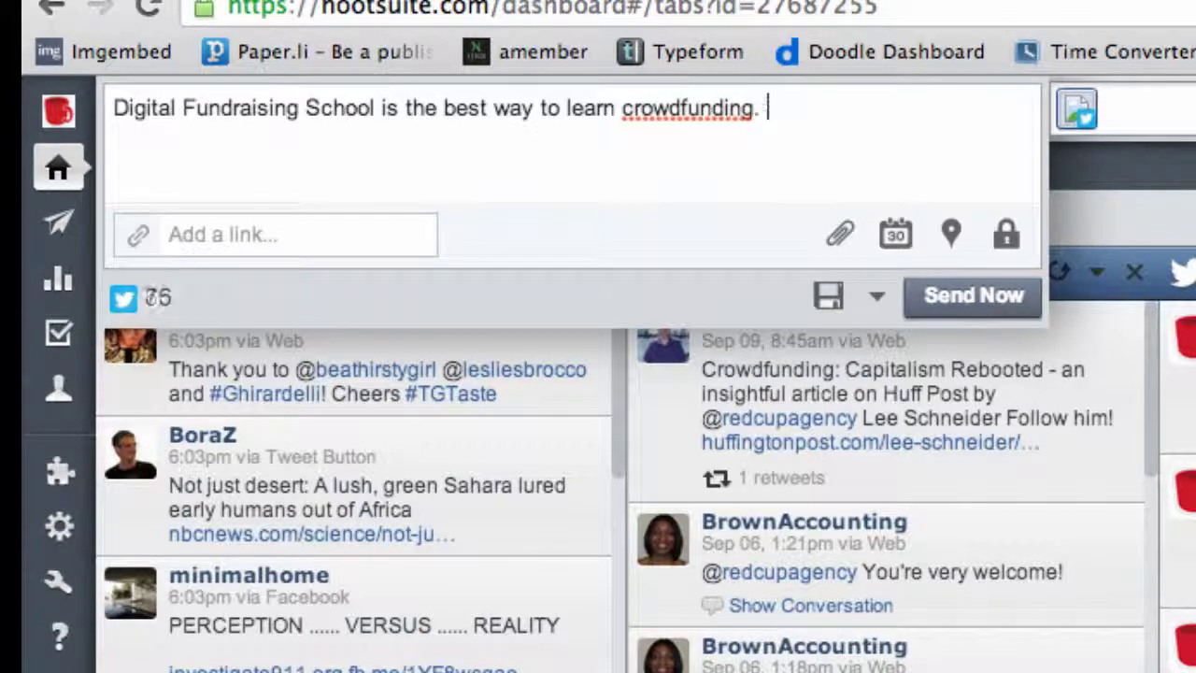
text(Find out)
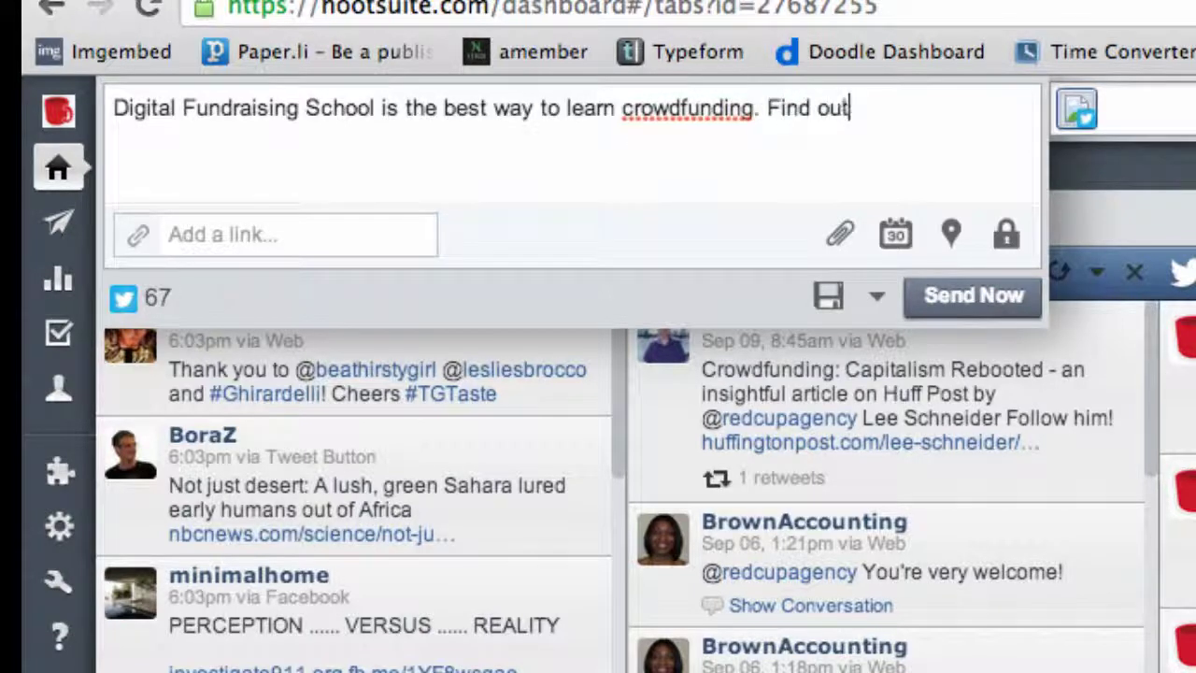
text( more. http)
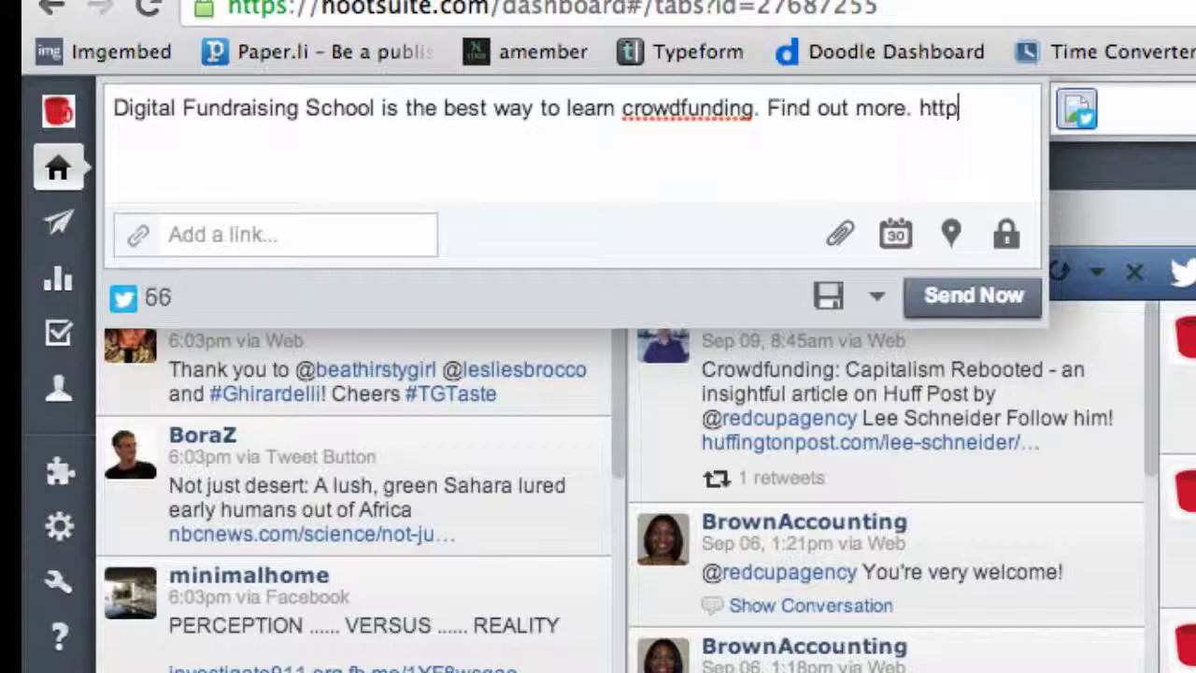
text(://digital)
text(fundr)
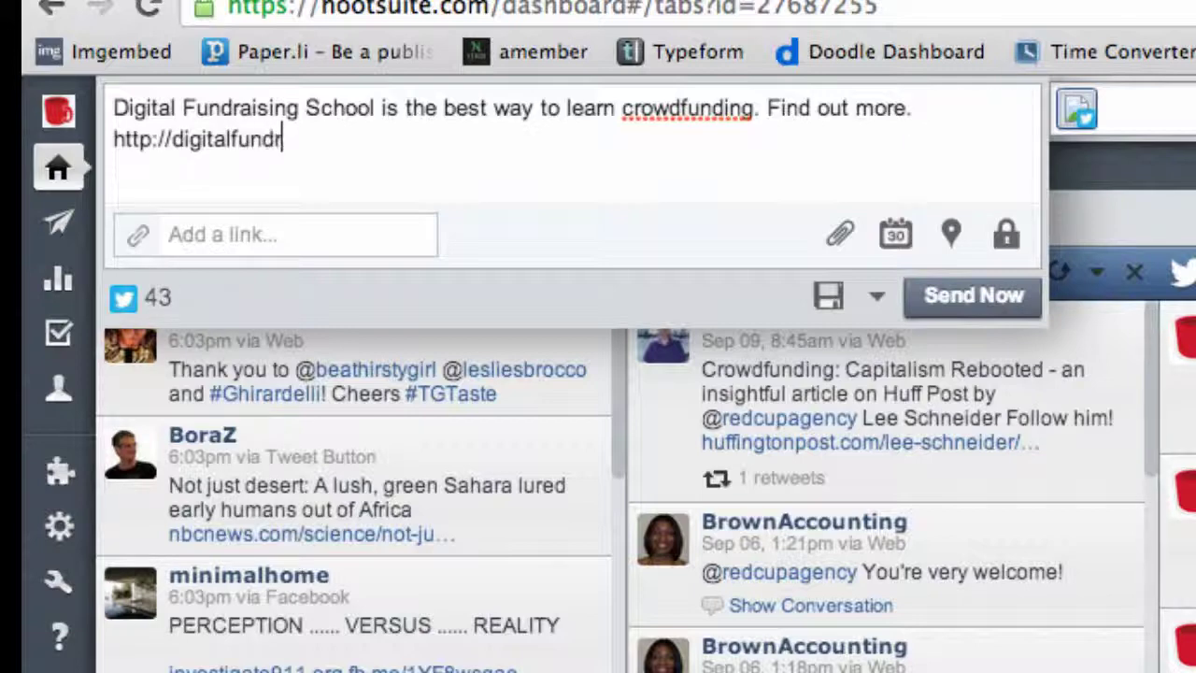
text(aisingschool.com)
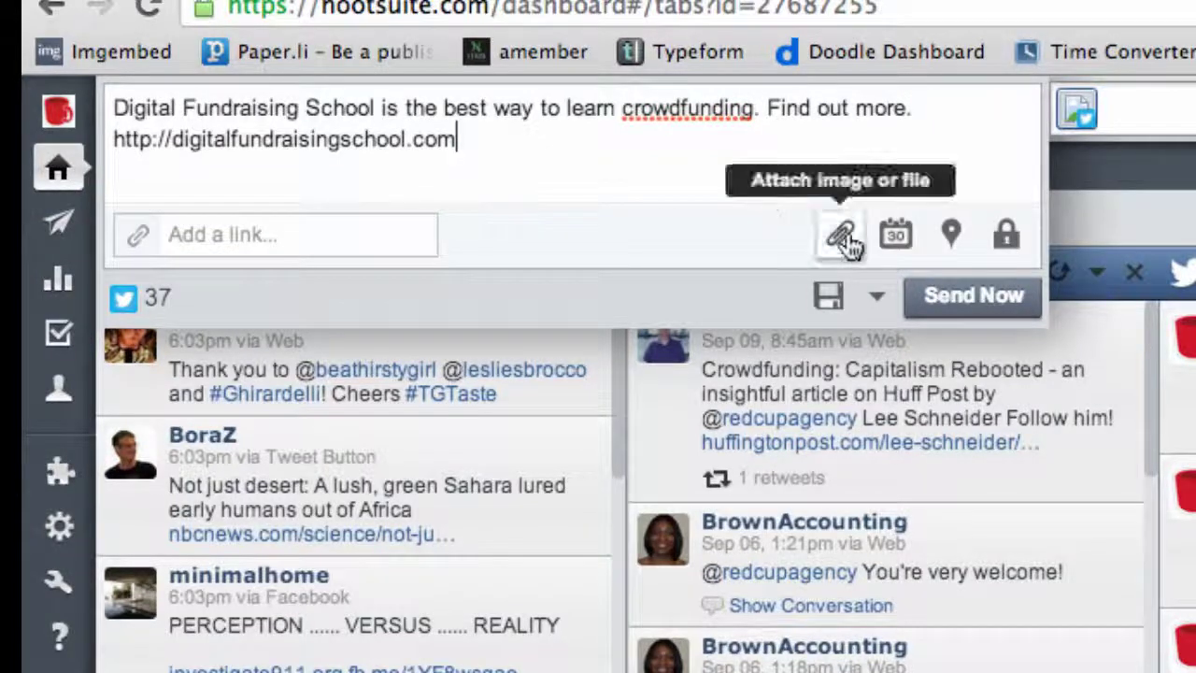
Schedule the composed message for 2013-09-15 at 6:15 PM
click(897, 236)
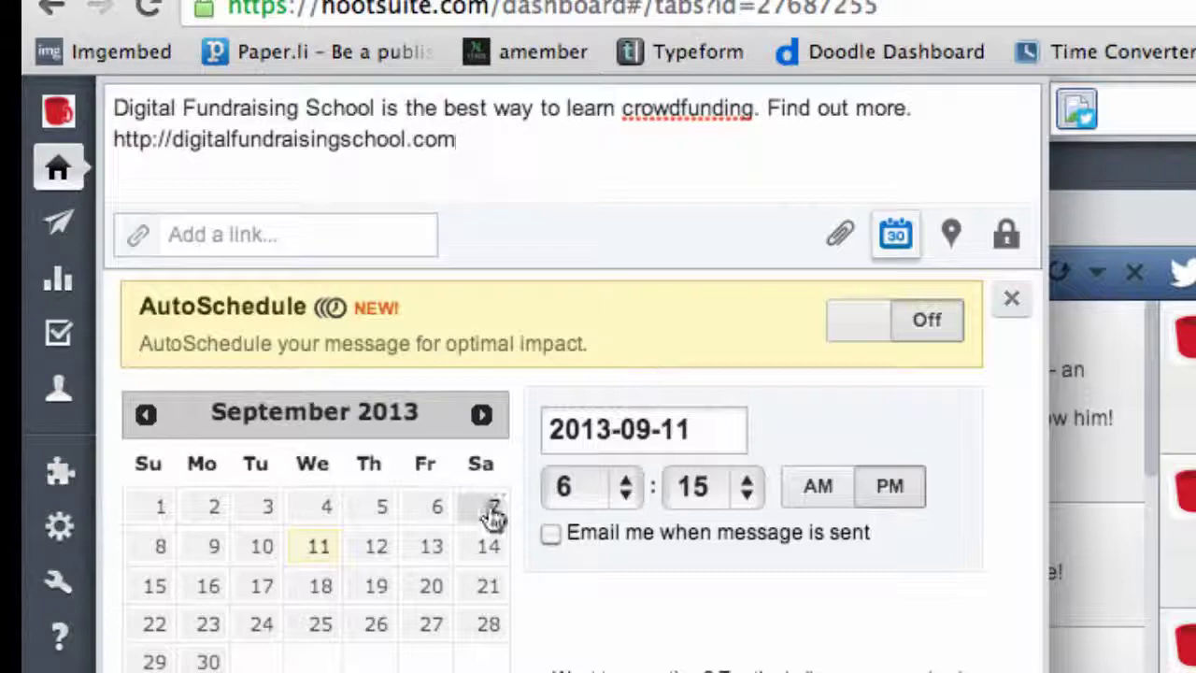
click(150, 586)
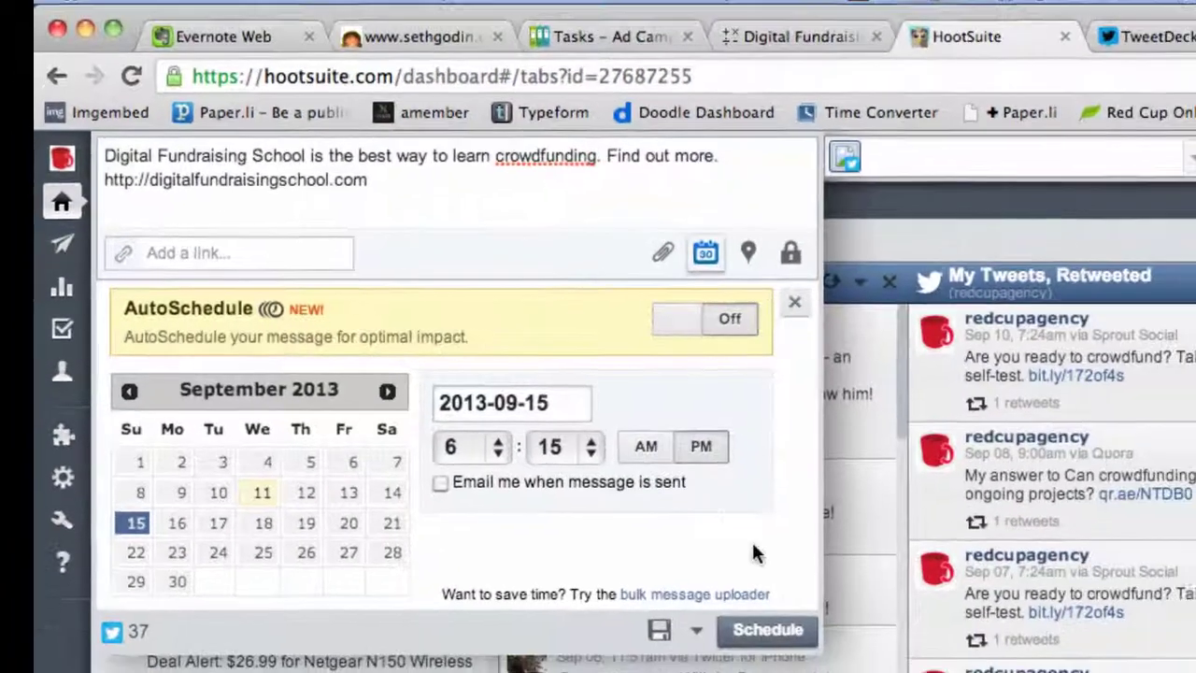
click(767, 630)
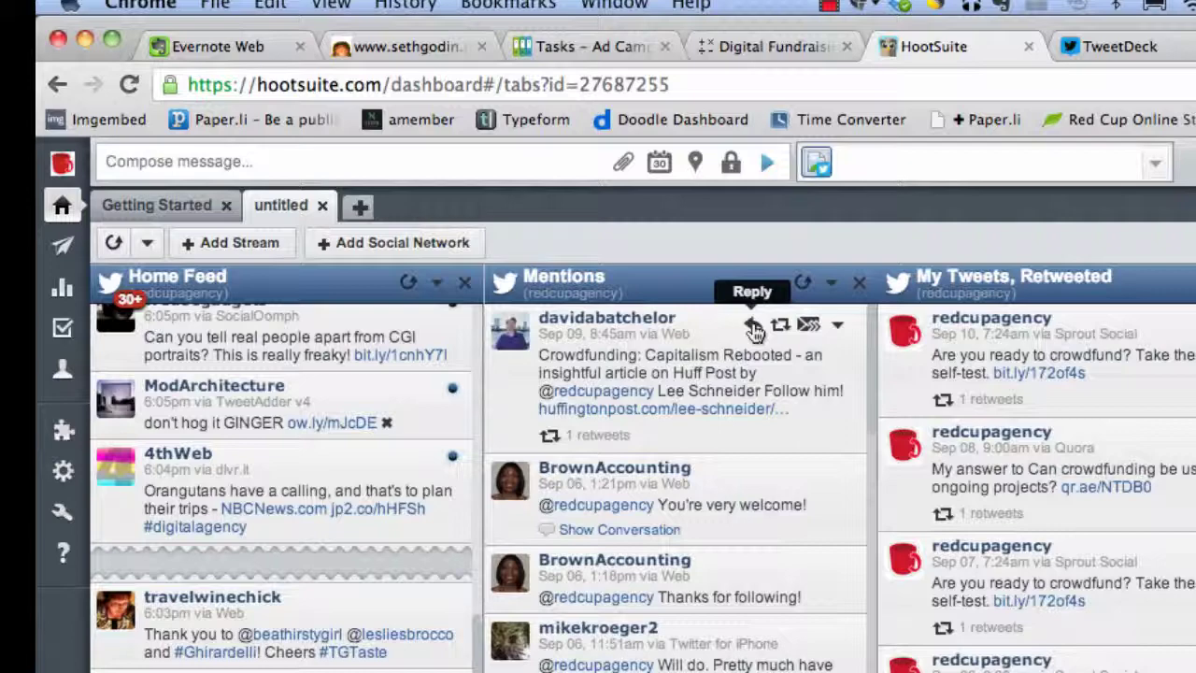
Reply to the September 9 Huff Post article mention, thanking its author by first name with "Appreciate the mention!", and send it immediately
click(753, 326)
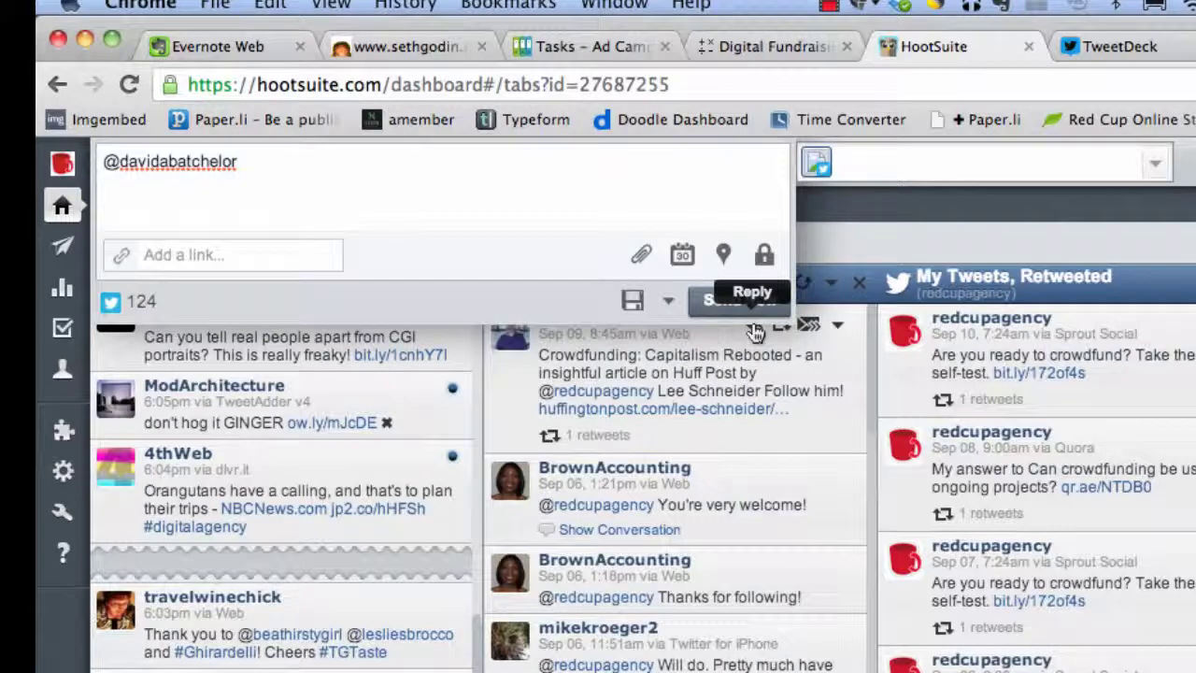
text(Thanks, David)
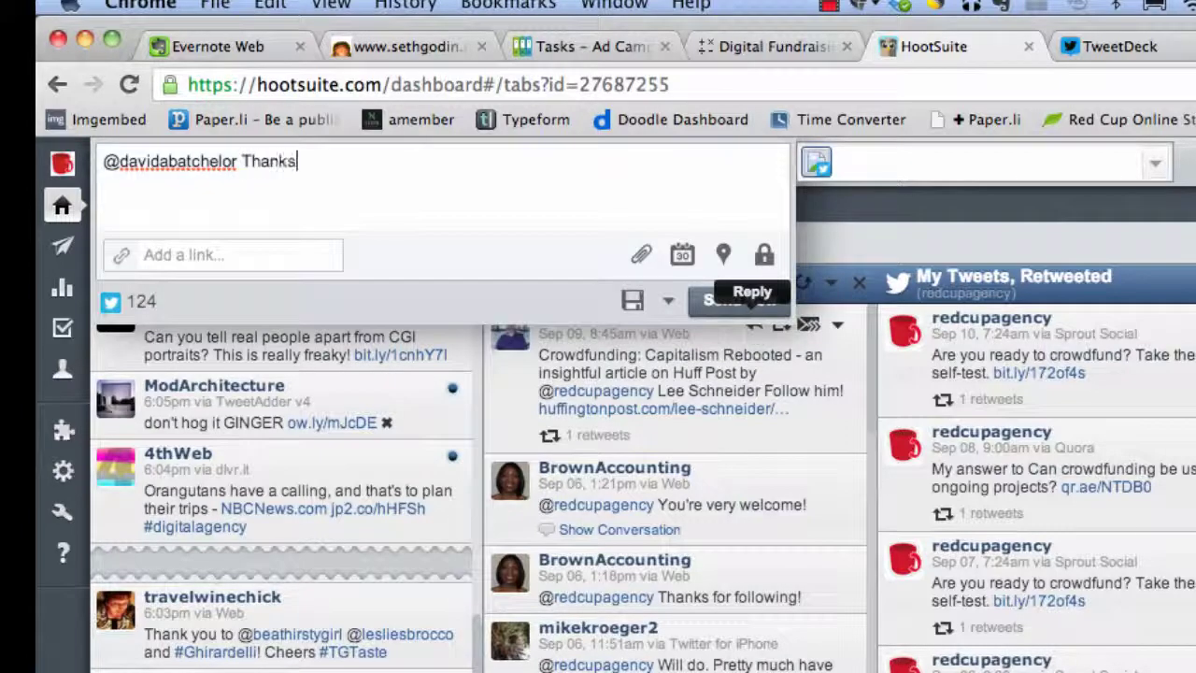
text(. APpre)
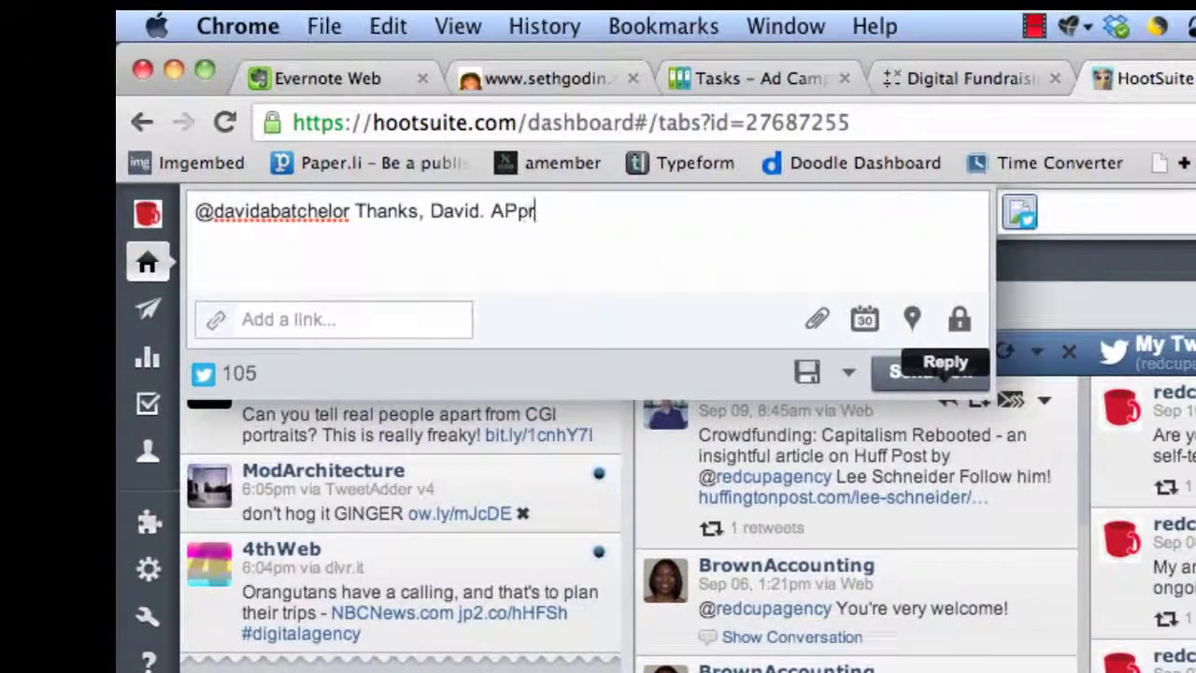
key(BackSpace)
key(BackSpace)
key(BackSpace)
key(BackSpace)
text(ppreciate)
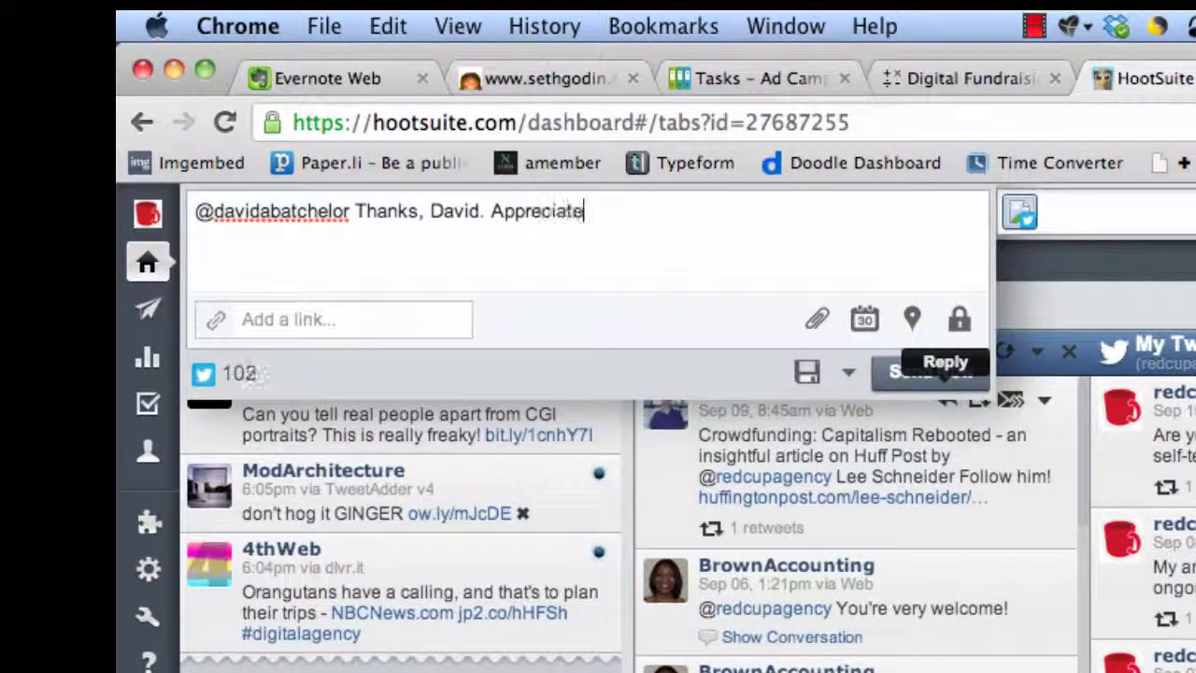
text( the mention!)
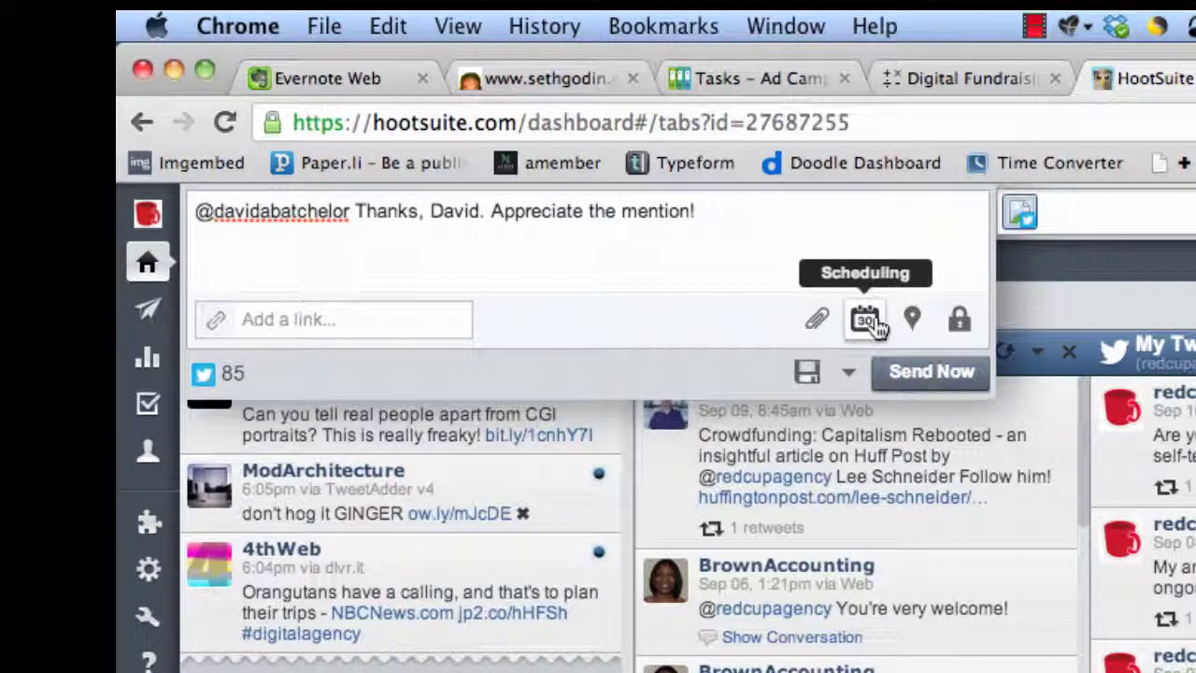
click(908, 374)
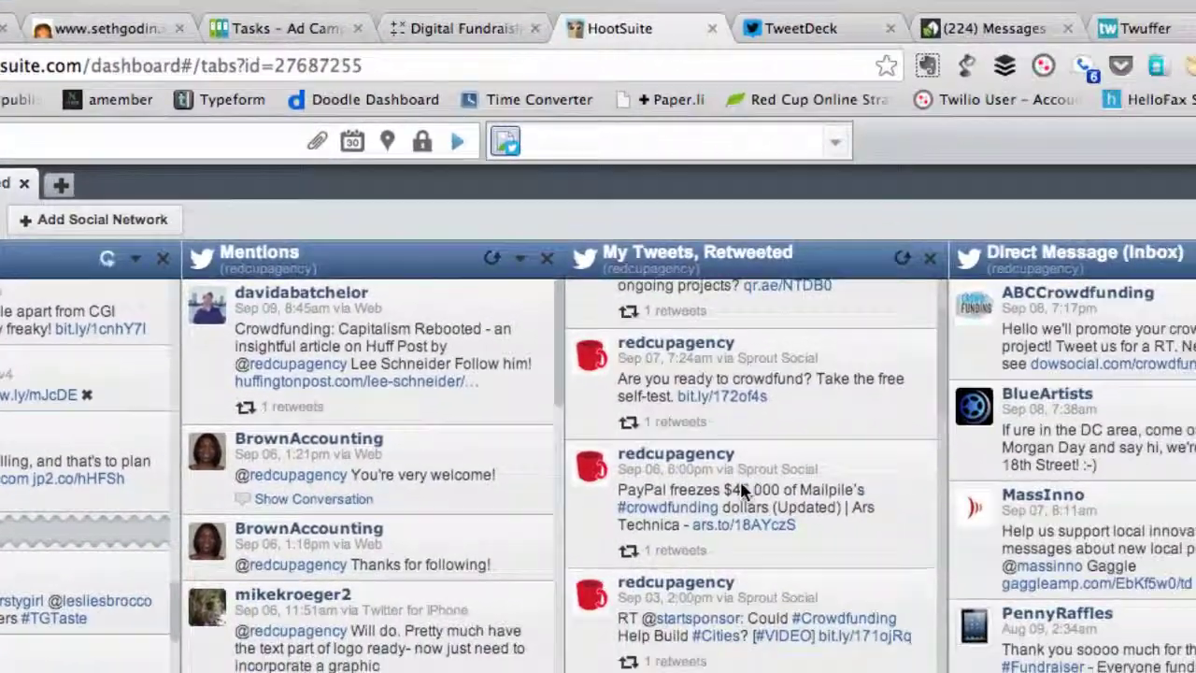
Look through the retweeted tweets, then switch to TweetDeck and examine its columns and the retweet option on the organic food tweet
scroll(620, 450, down, 5)
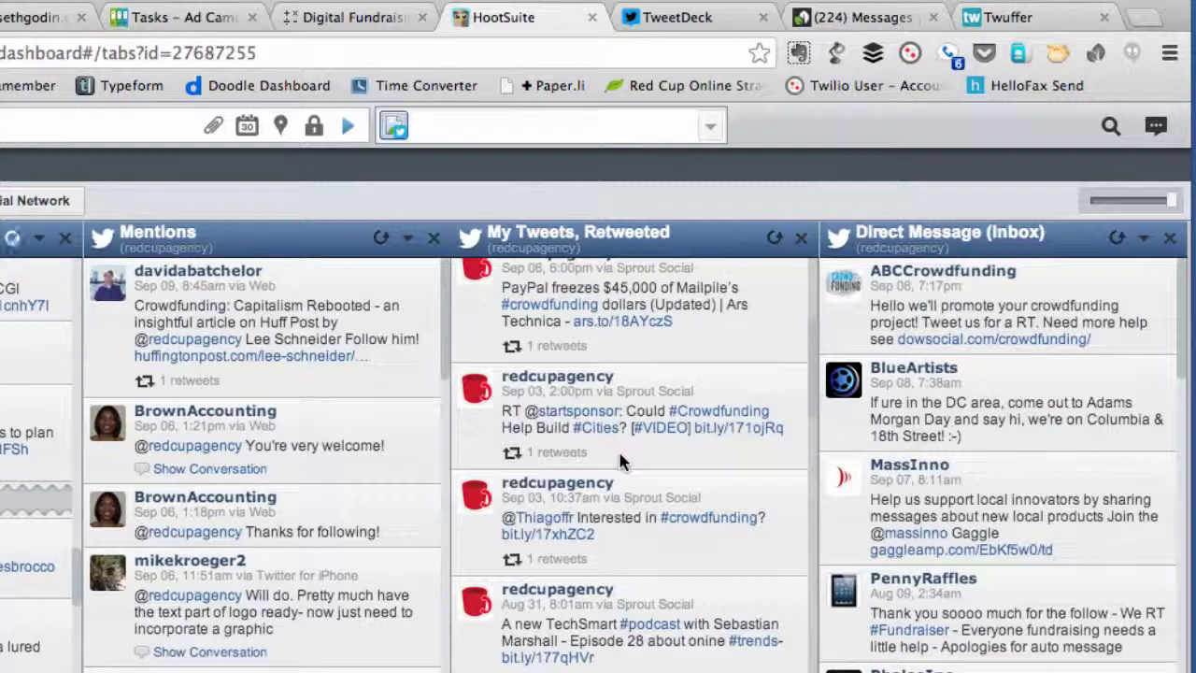
click(650, 23)
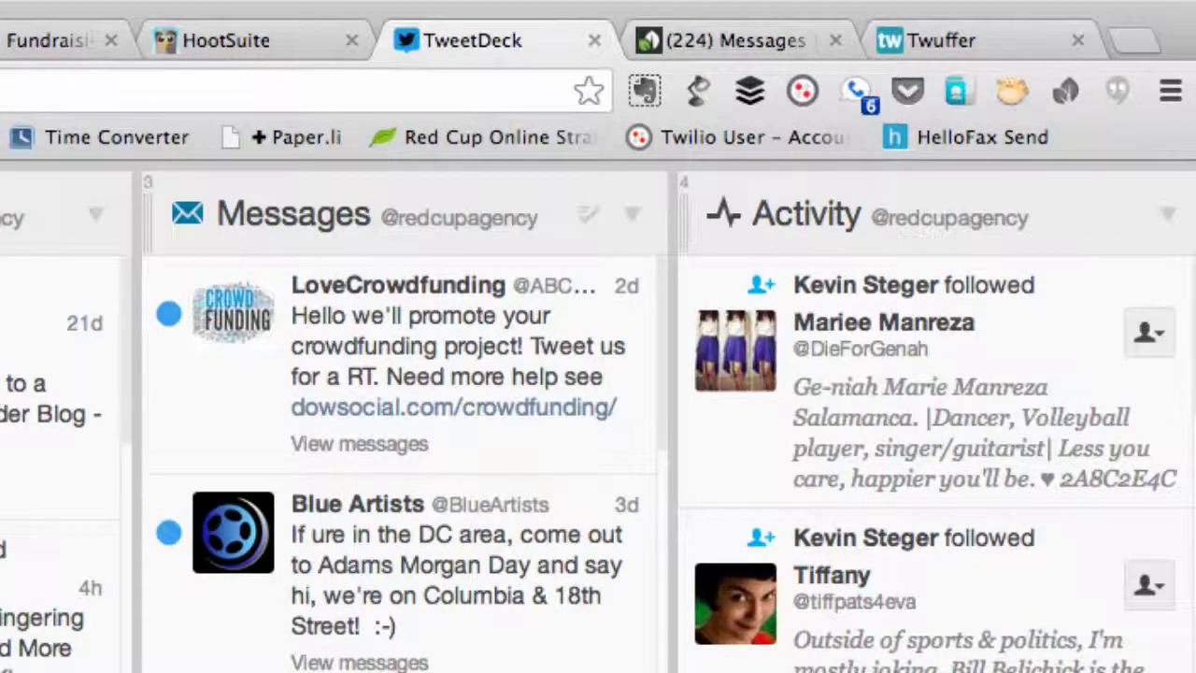
scroll(988, 636, down, 3)
scroll(935, 467, down, 5)
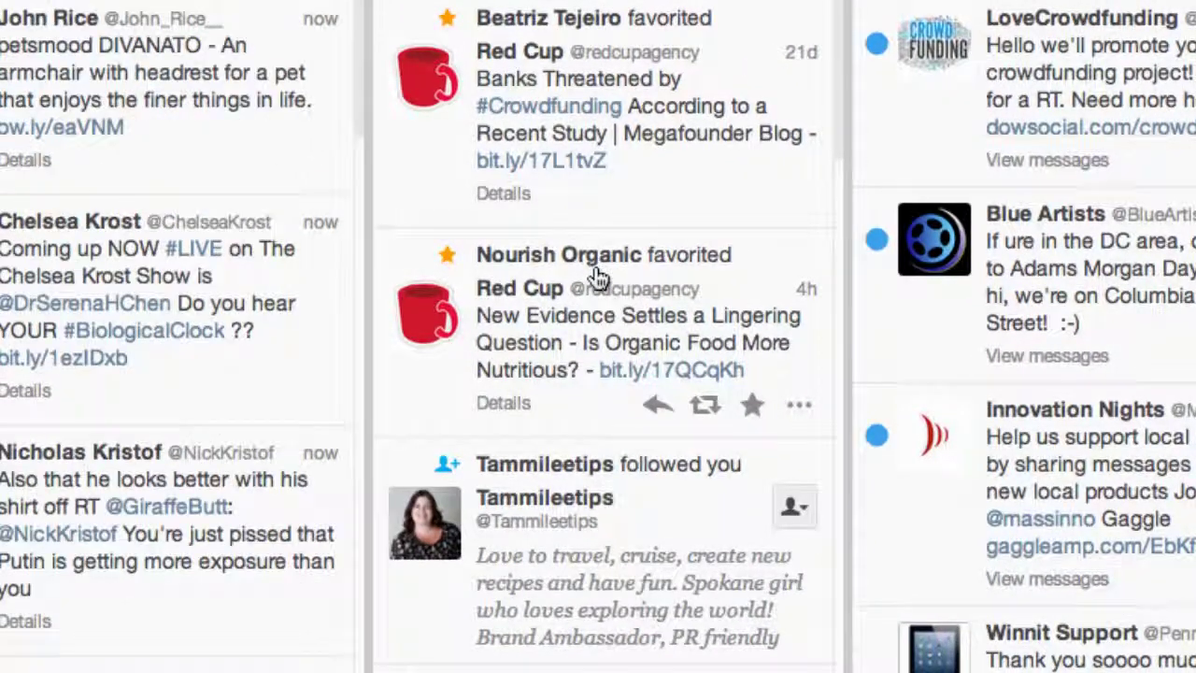
click(706, 405)
key(Escape)
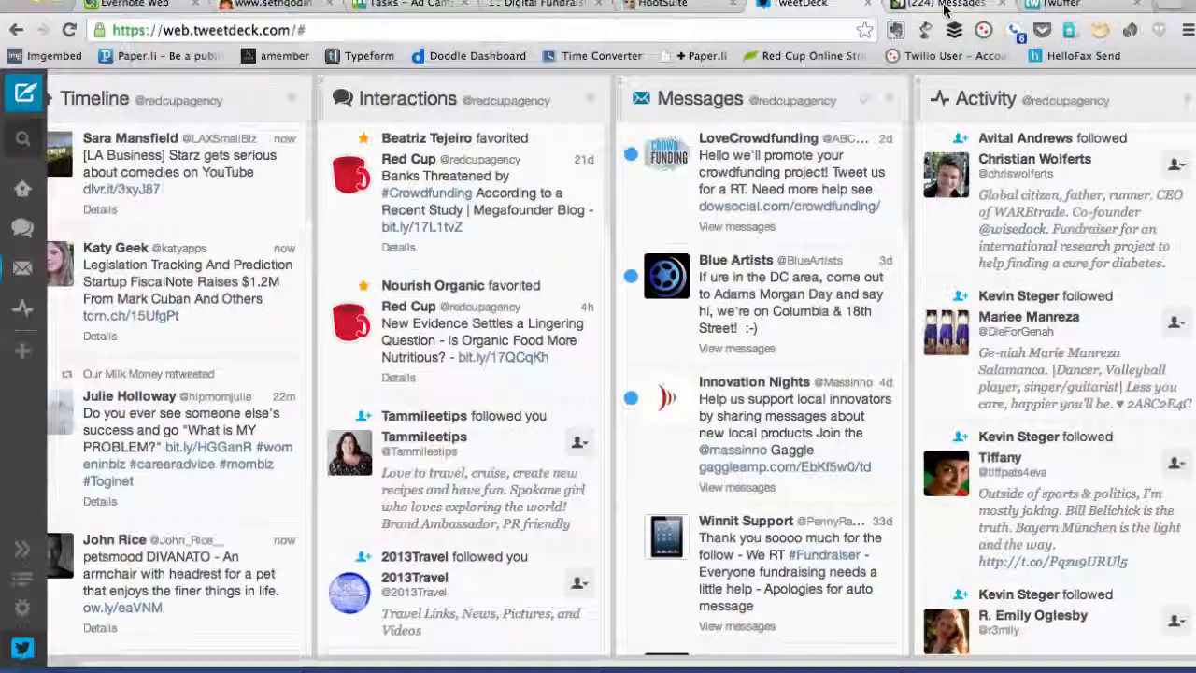
Switch to Sprout Social and run a Discovery keyword search for "crowdfunding"
click(1015, 61)
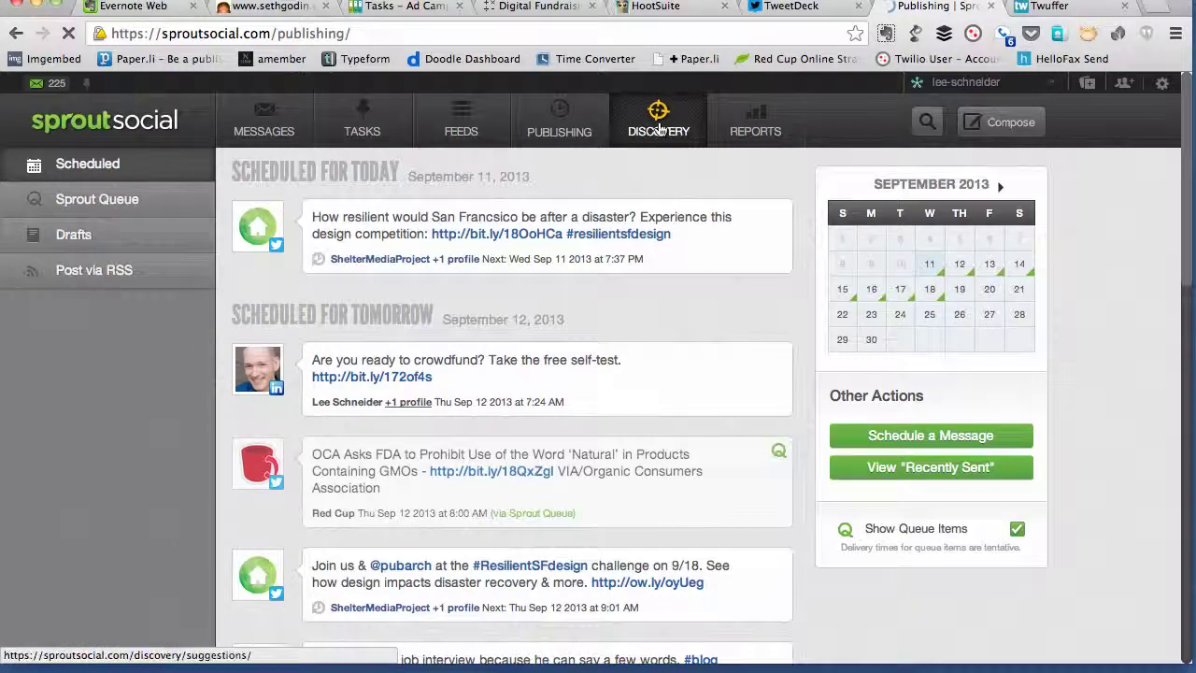
click(658, 126)
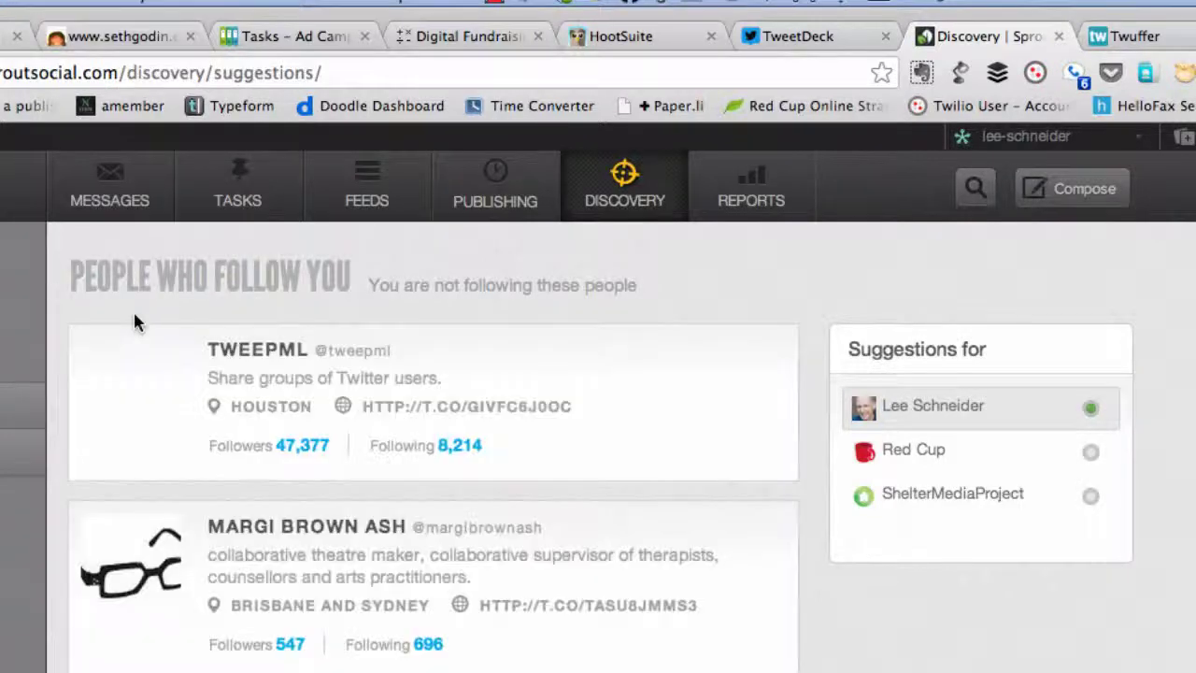
click(23, 439)
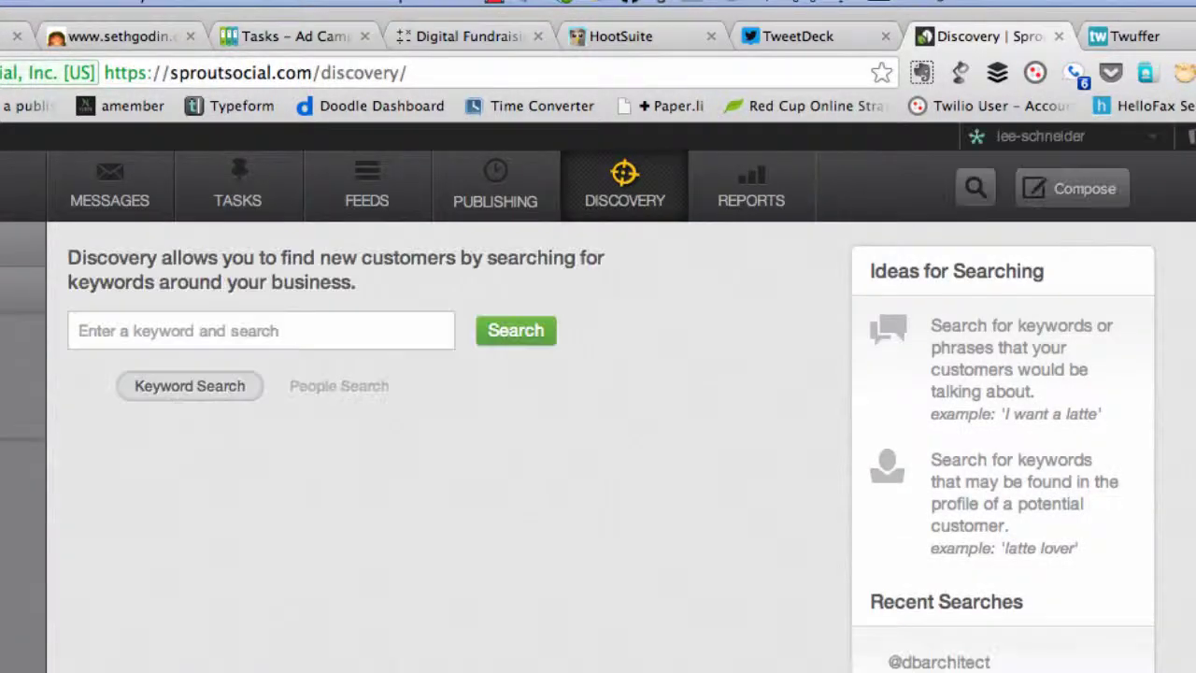
click(104, 335)
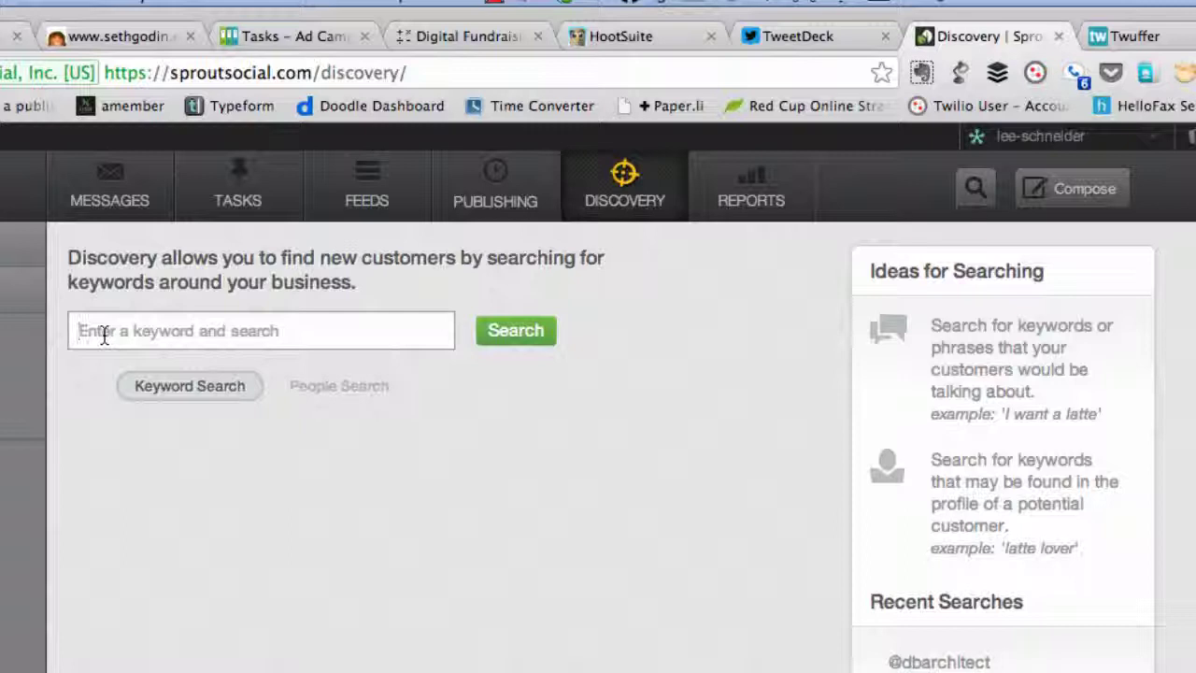
text(crow)
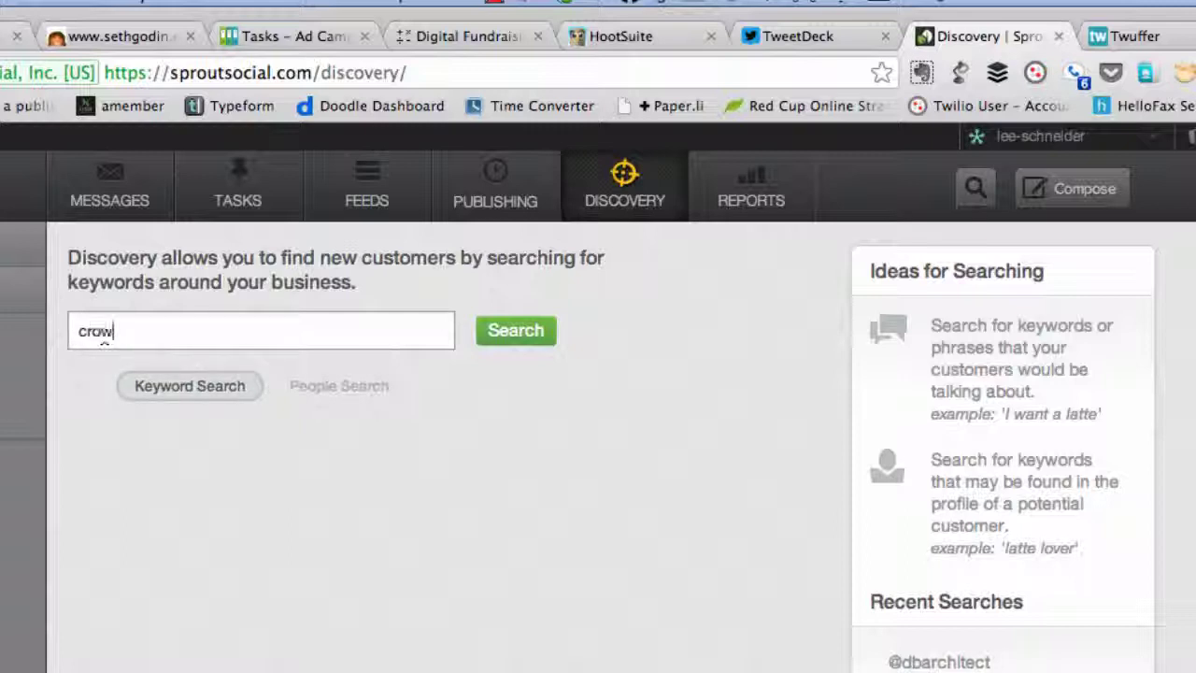
text(dfunding)
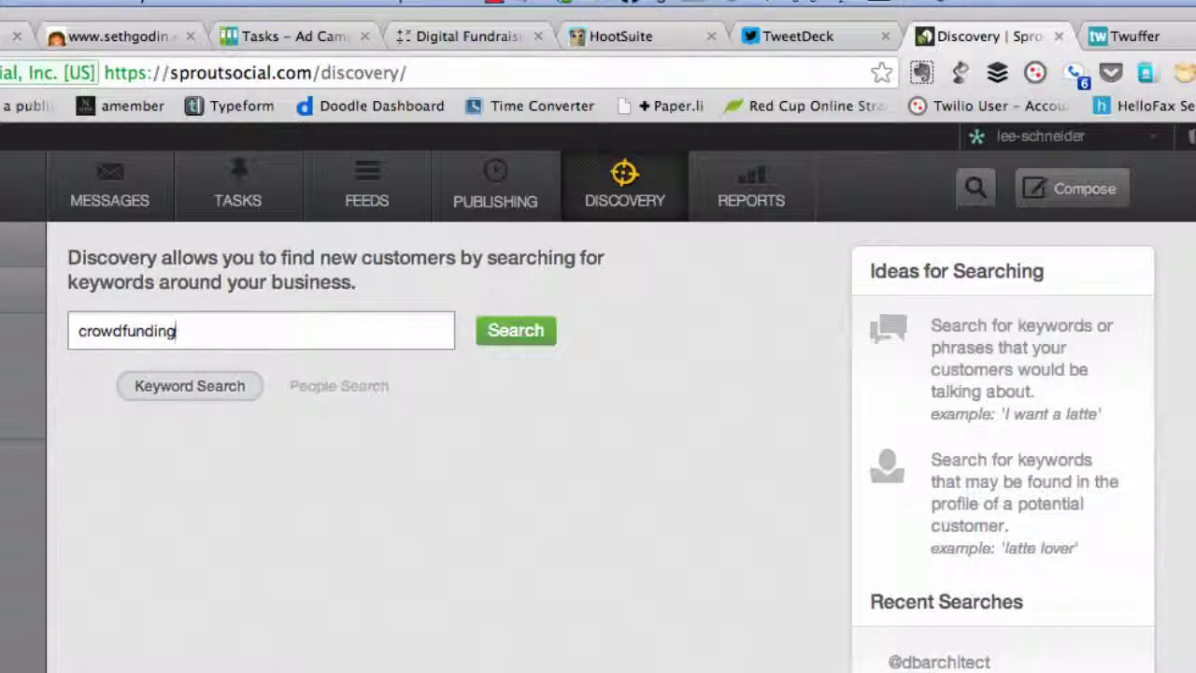
click(492, 334)
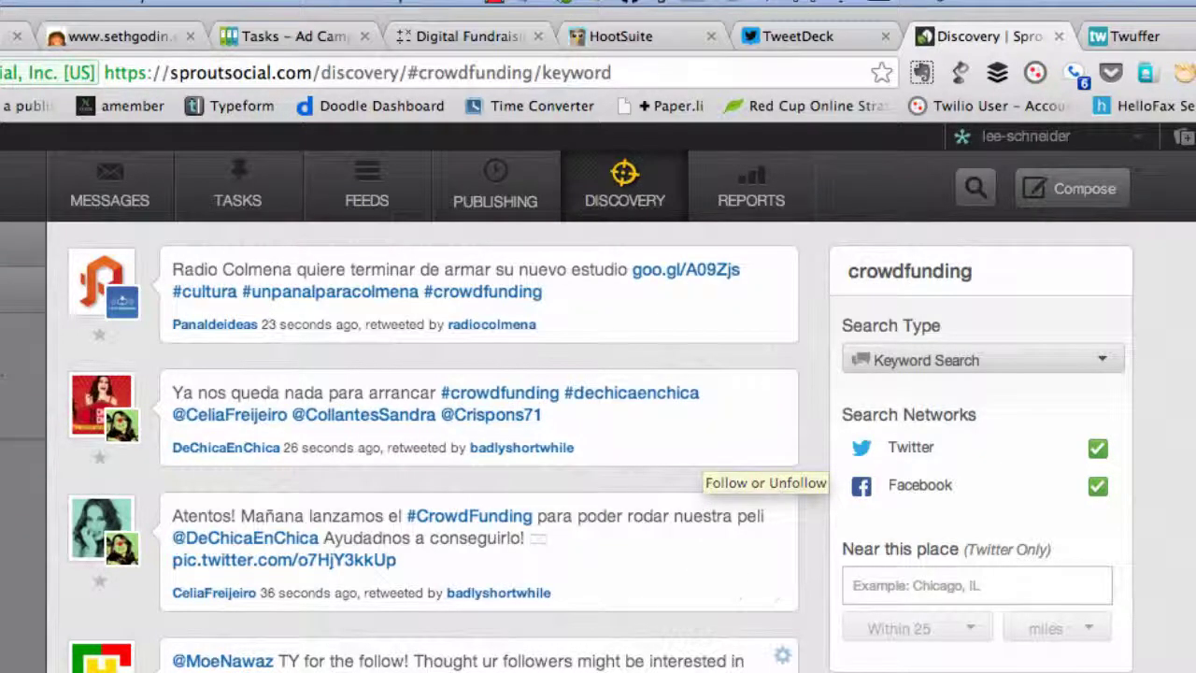
Use the follow option on the crowdfunding search results from mediapanther and EncoreCinemas
scroll(705, 455, down, 2)
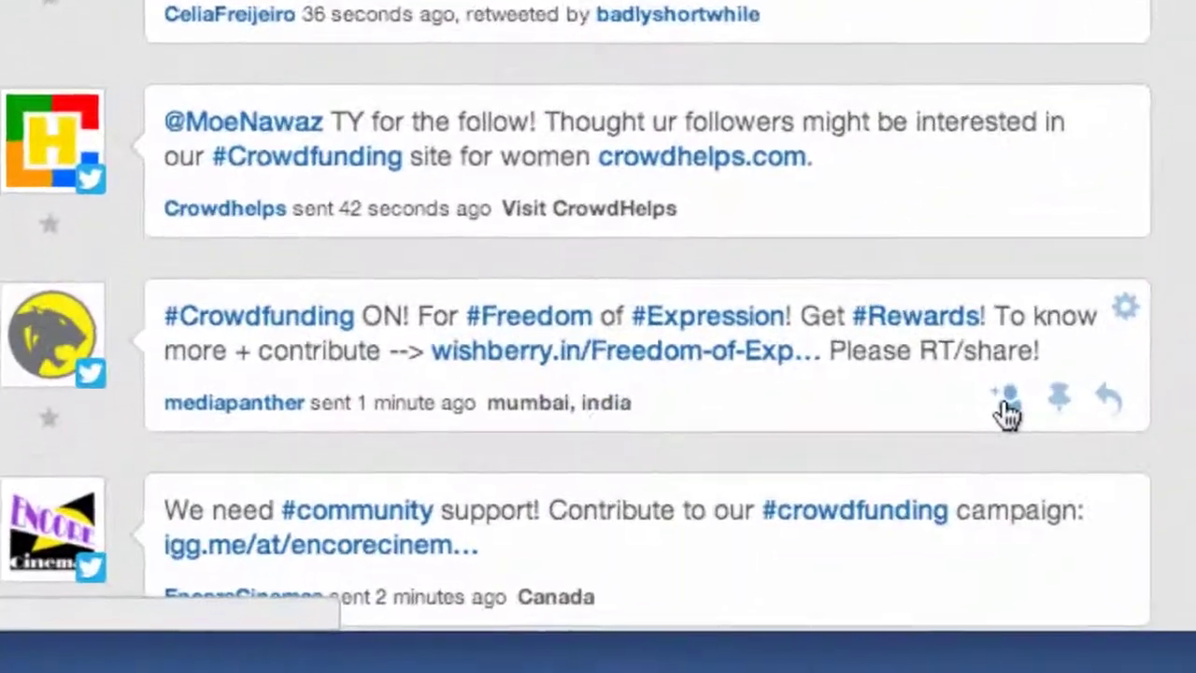
click(1007, 400)
click(1008, 576)
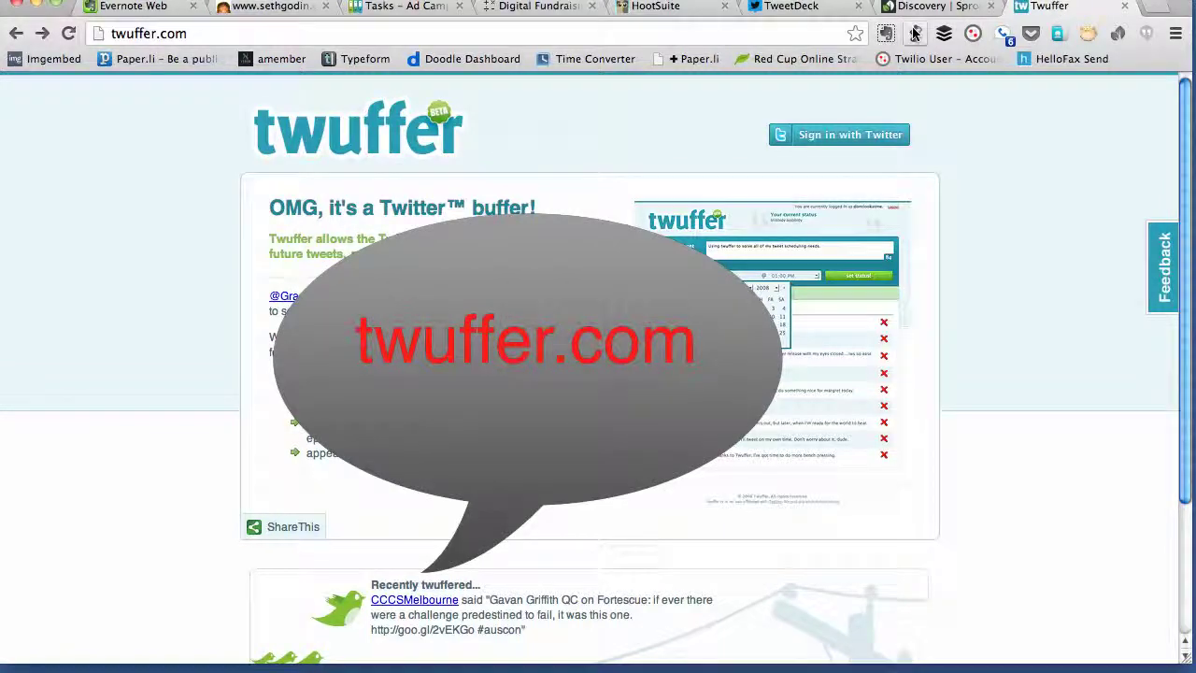
Sign in to Twuffer with the Twitter account and authorize the application to use it
click(876, 138)
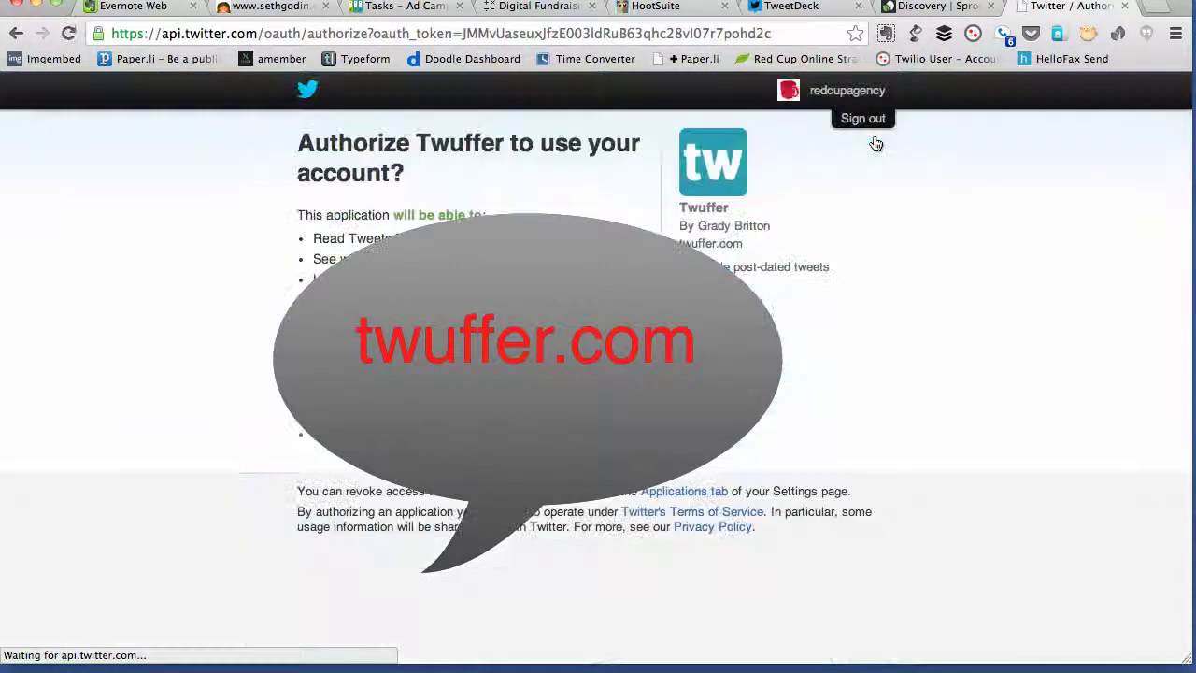
click(336, 434)
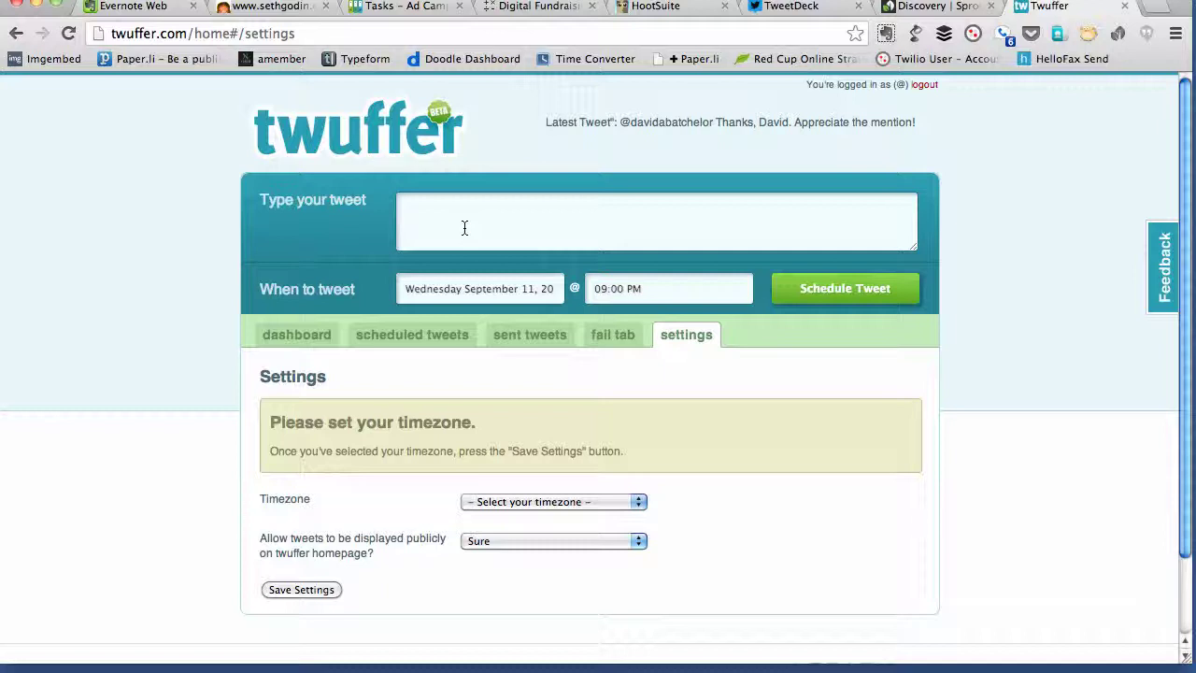
click(464, 228)
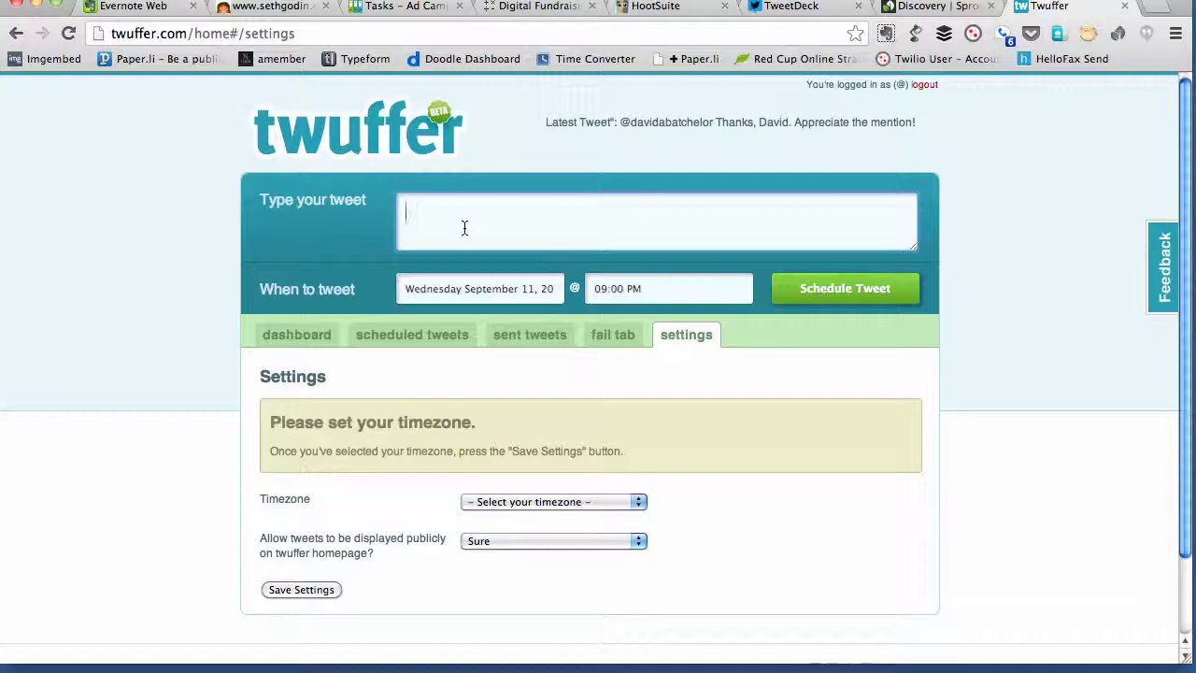
text(Be sure to che)
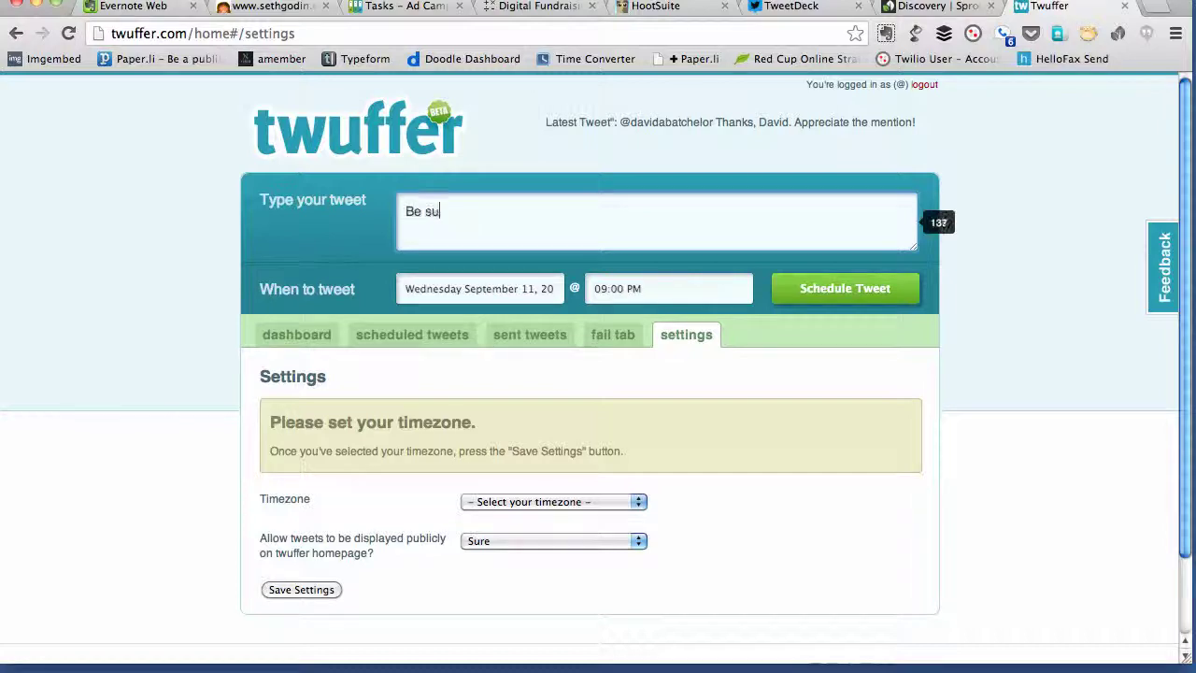
text(ck out the first )
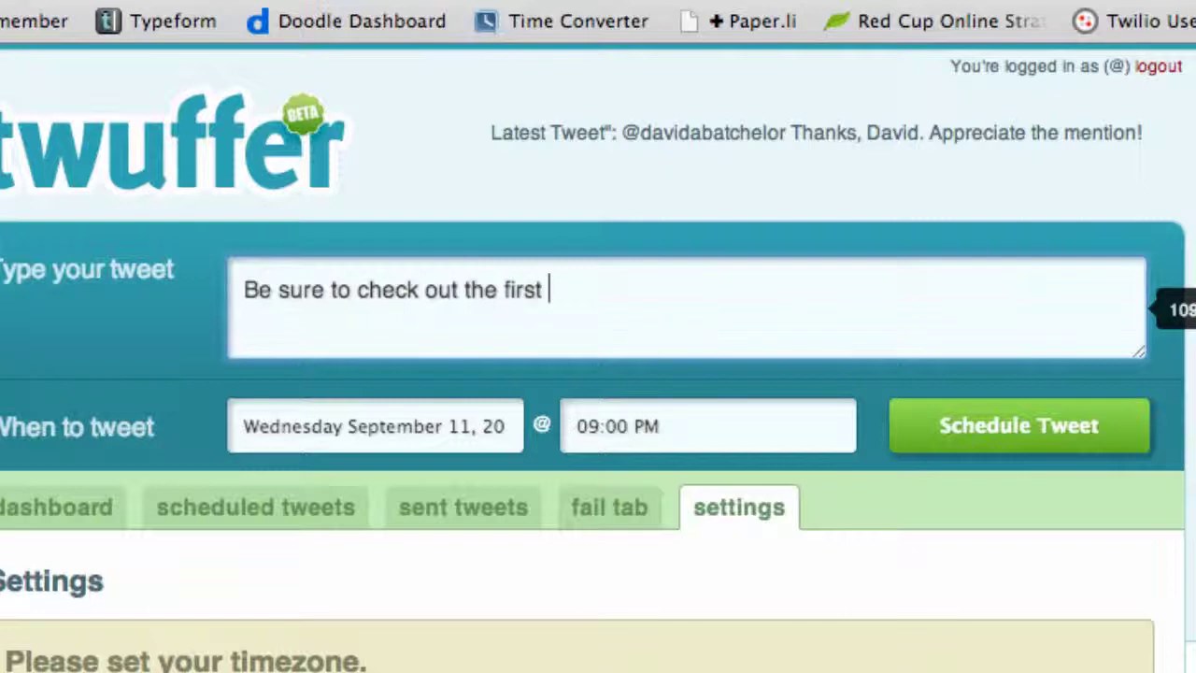
text(Digital Fun)
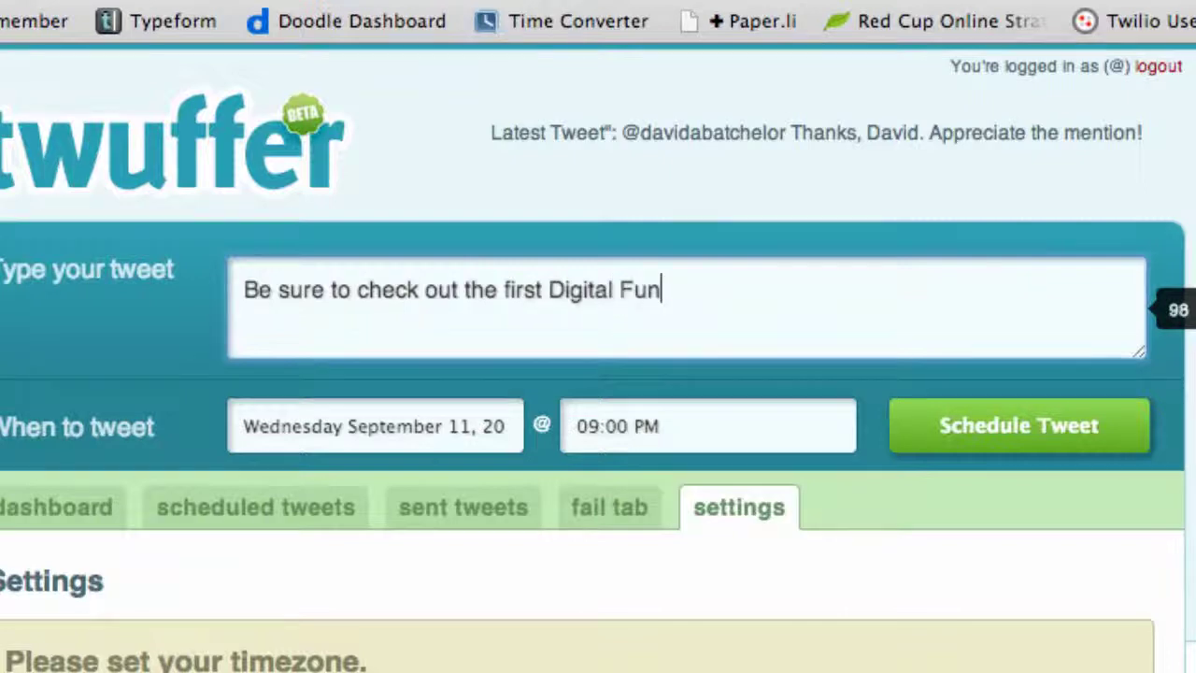
text(draising S)
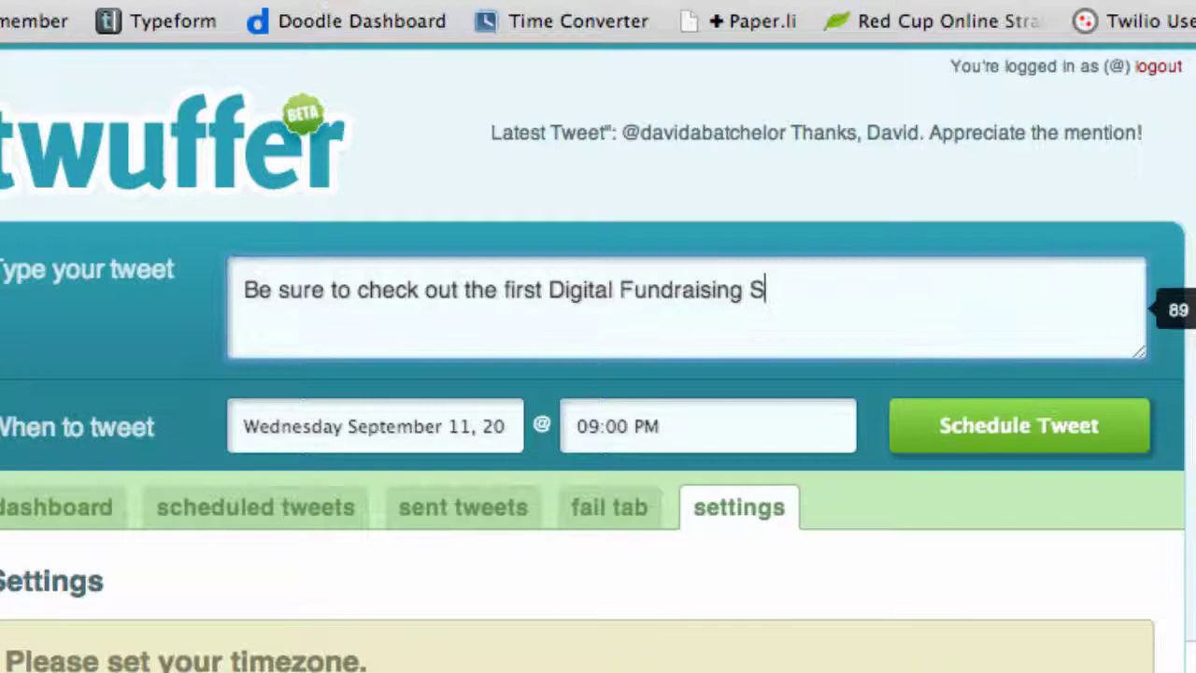
text(ession, comu)
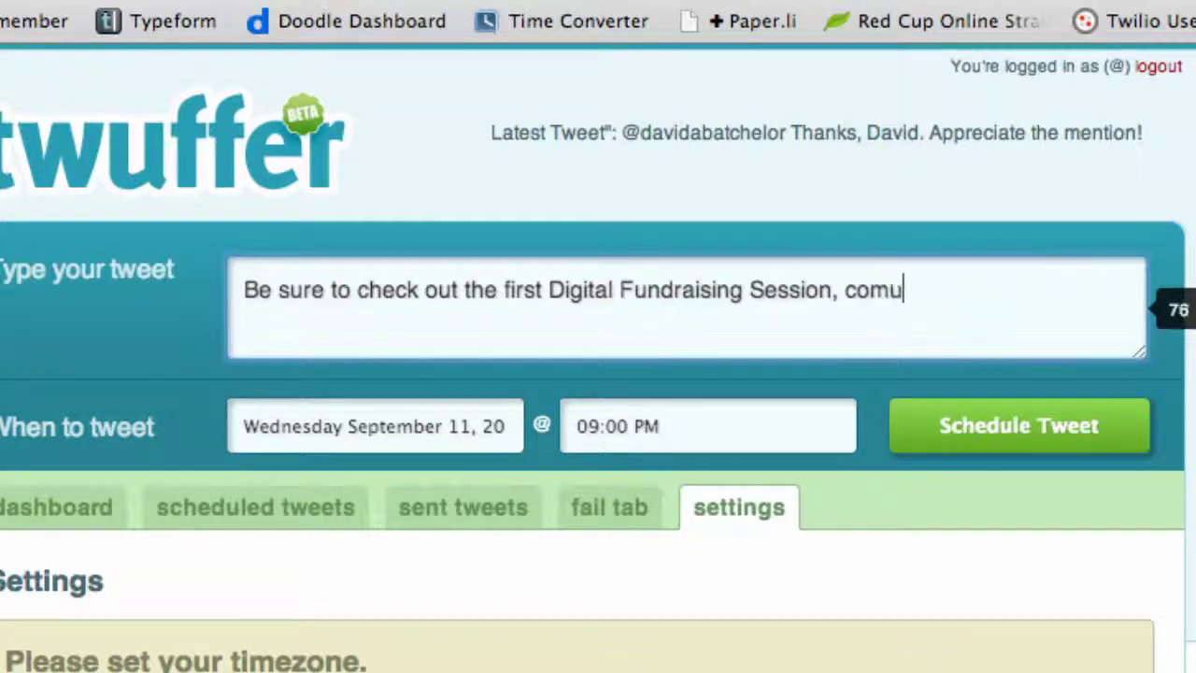
key(BackSpace)
text(ing up)
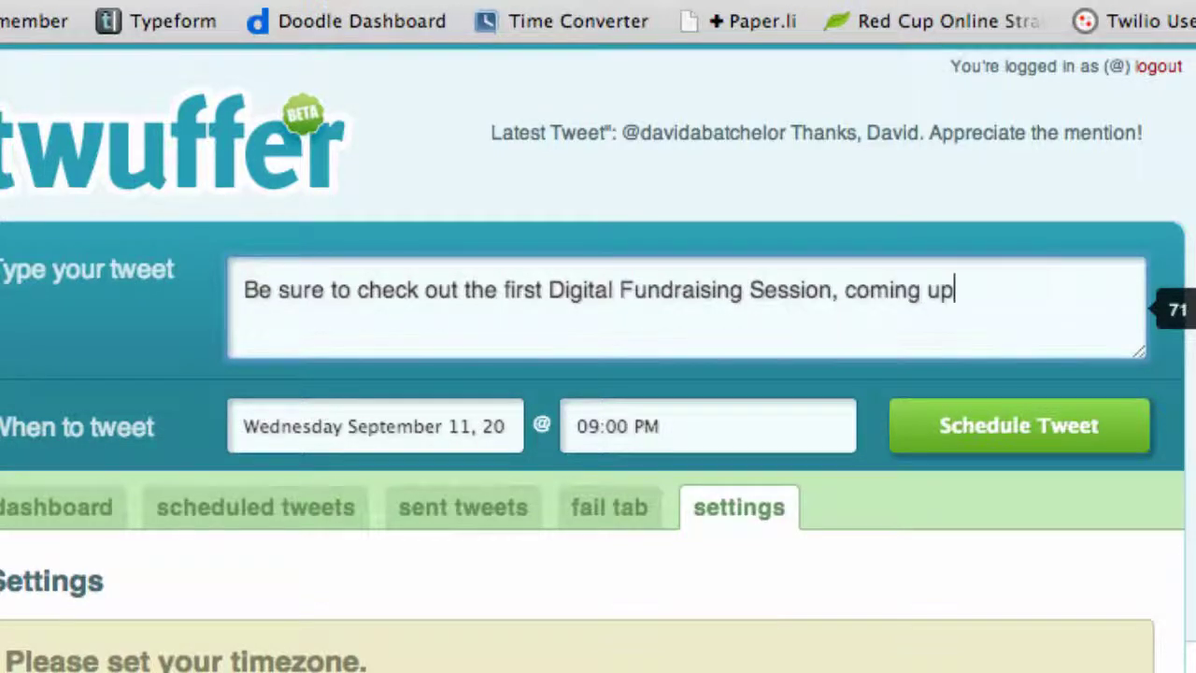
text( on Wednesday, )
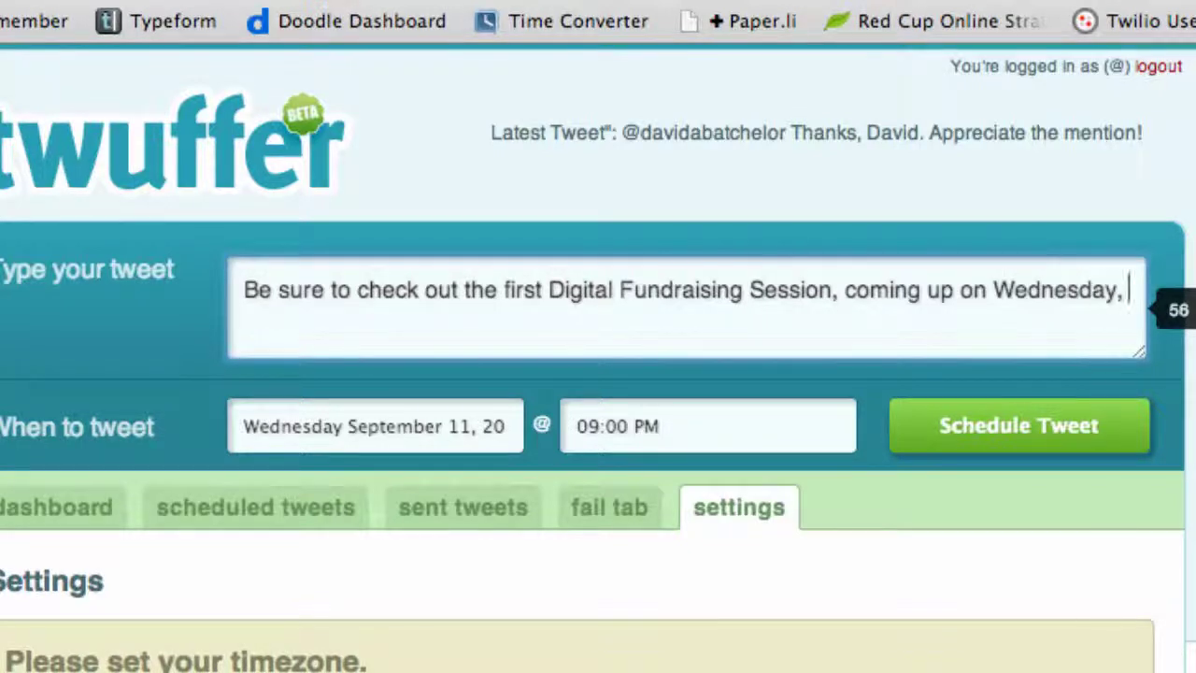
text(September 18. )
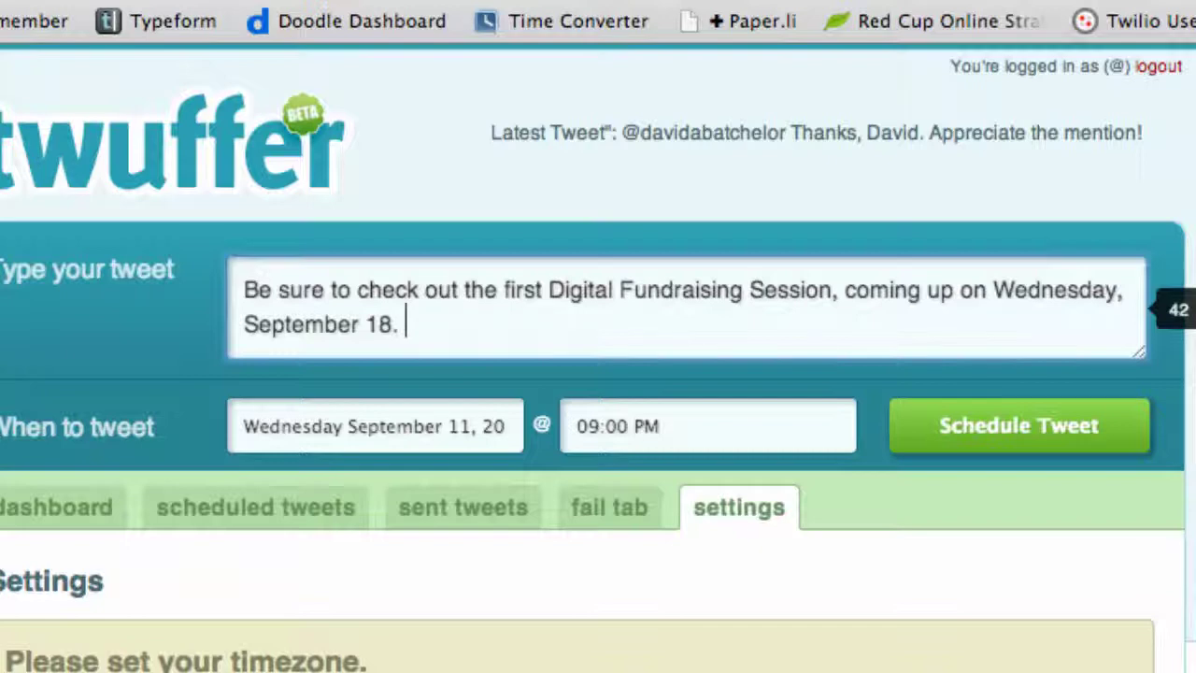
text(http://)
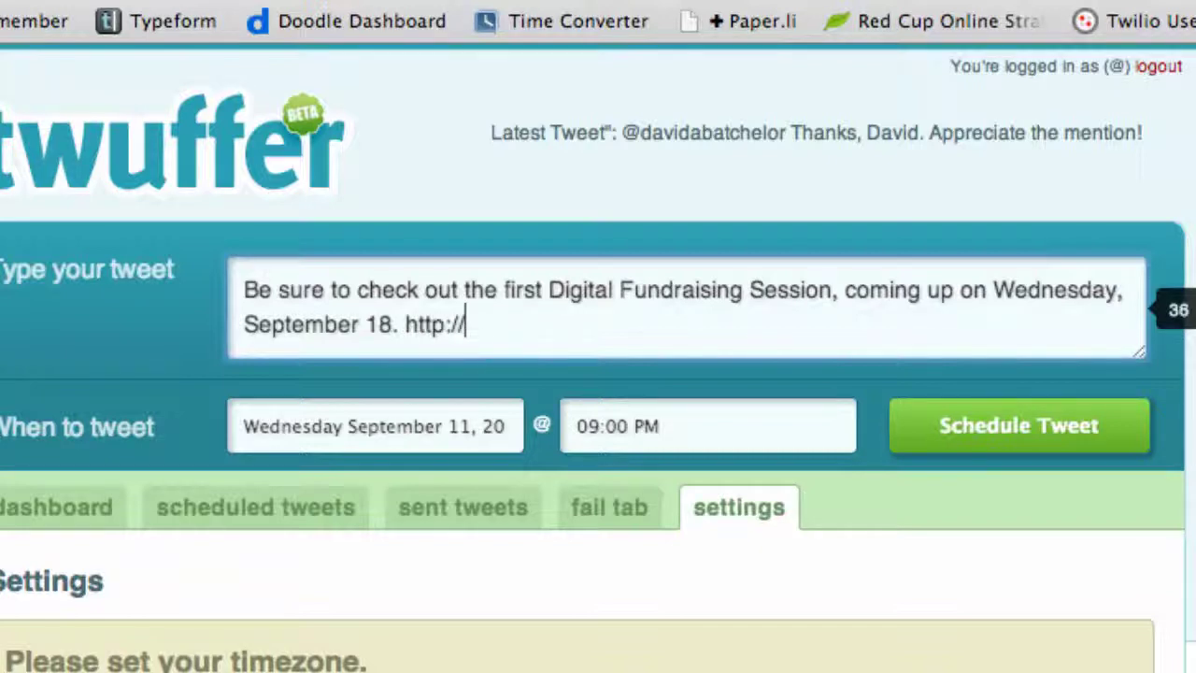
text(digitalfundrais)
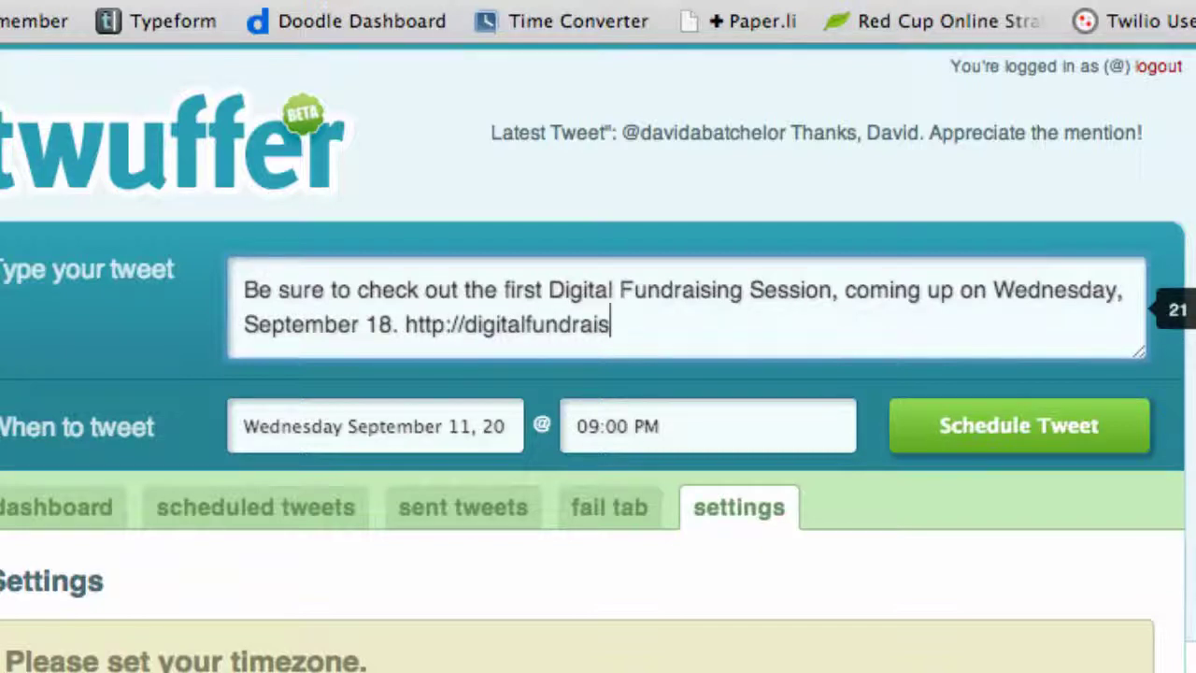
text(ingschool.c)
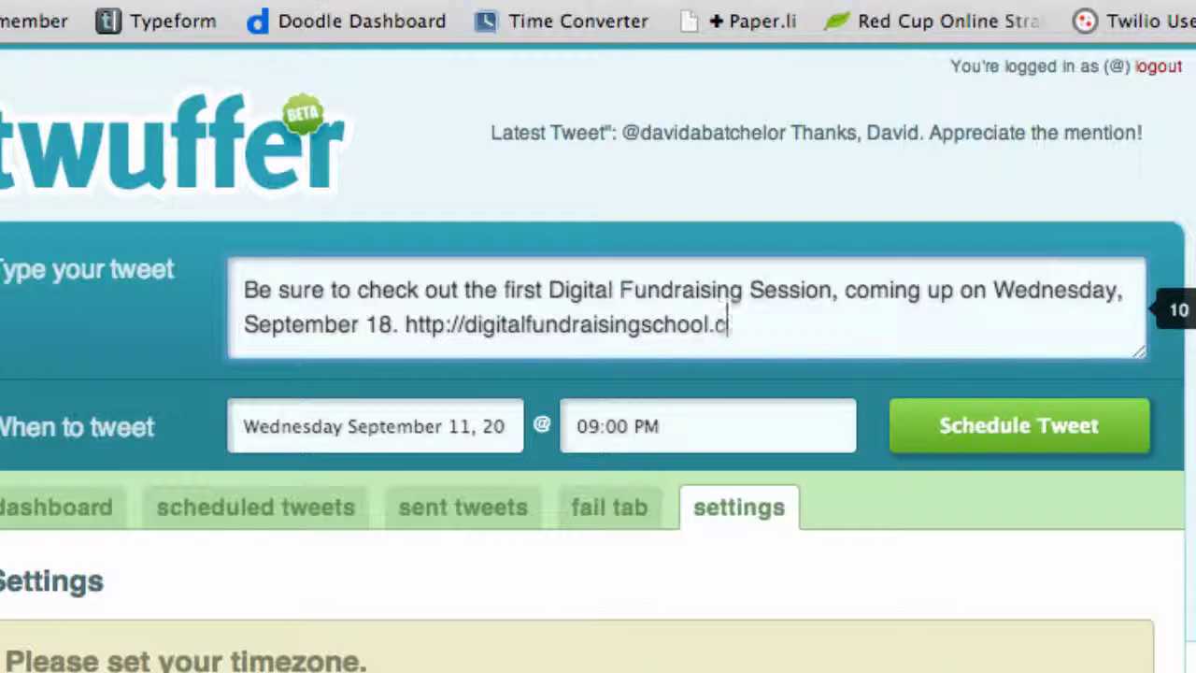
text(om)
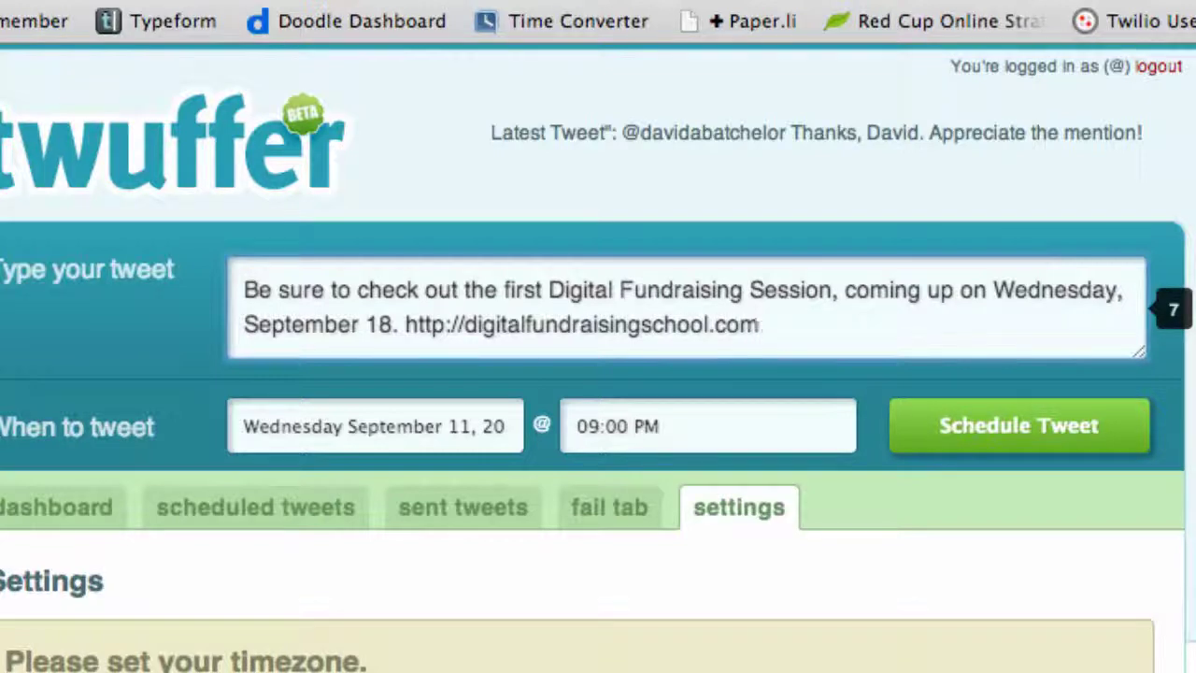
Schedule the tweet for Tuesday, September 17, 2013 at 10:00 AM and view the scheduled tweets
click(348, 432)
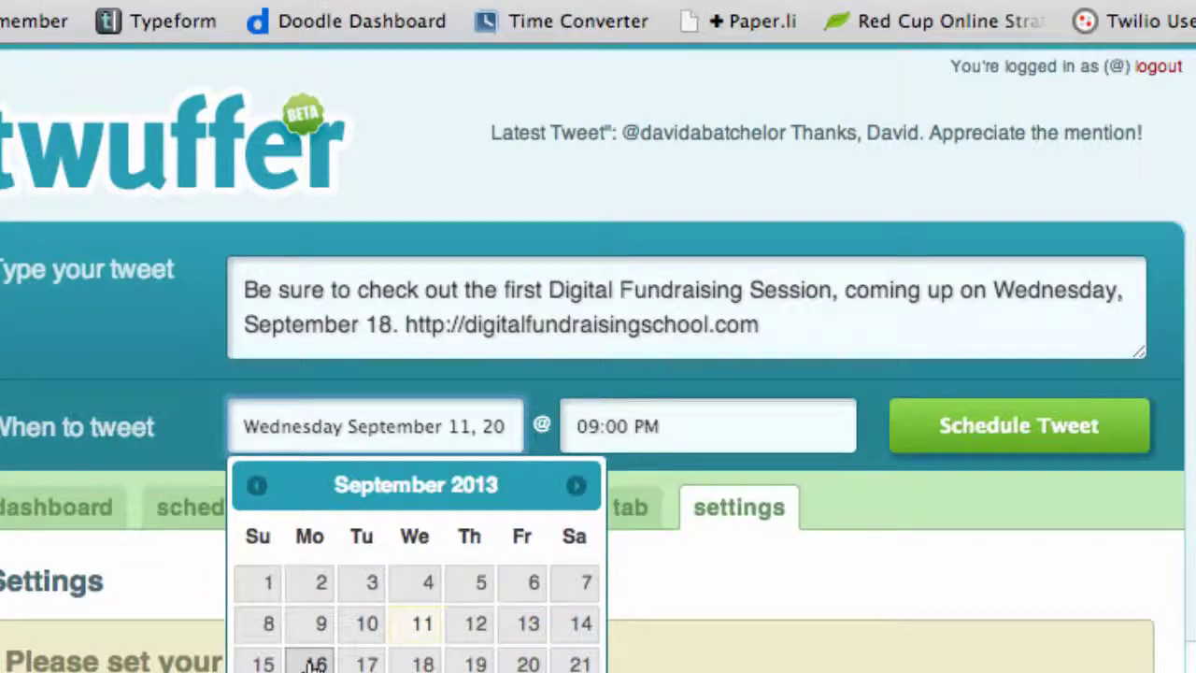
click(366, 664)
click(603, 426)
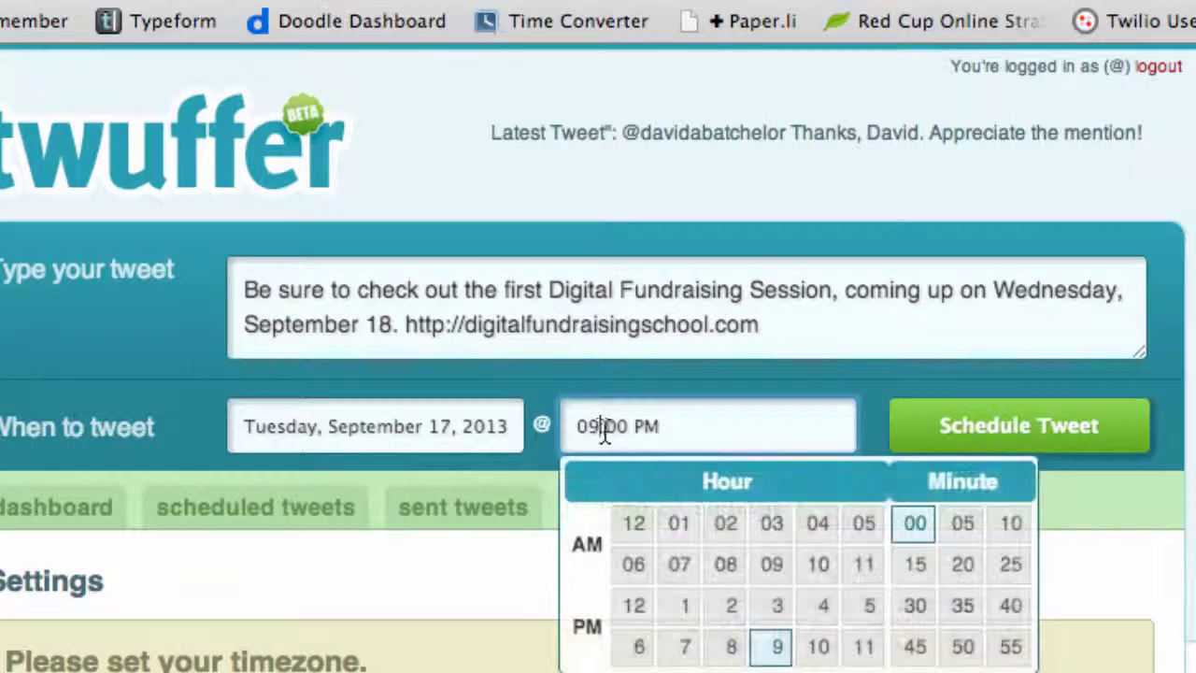
click(817, 652)
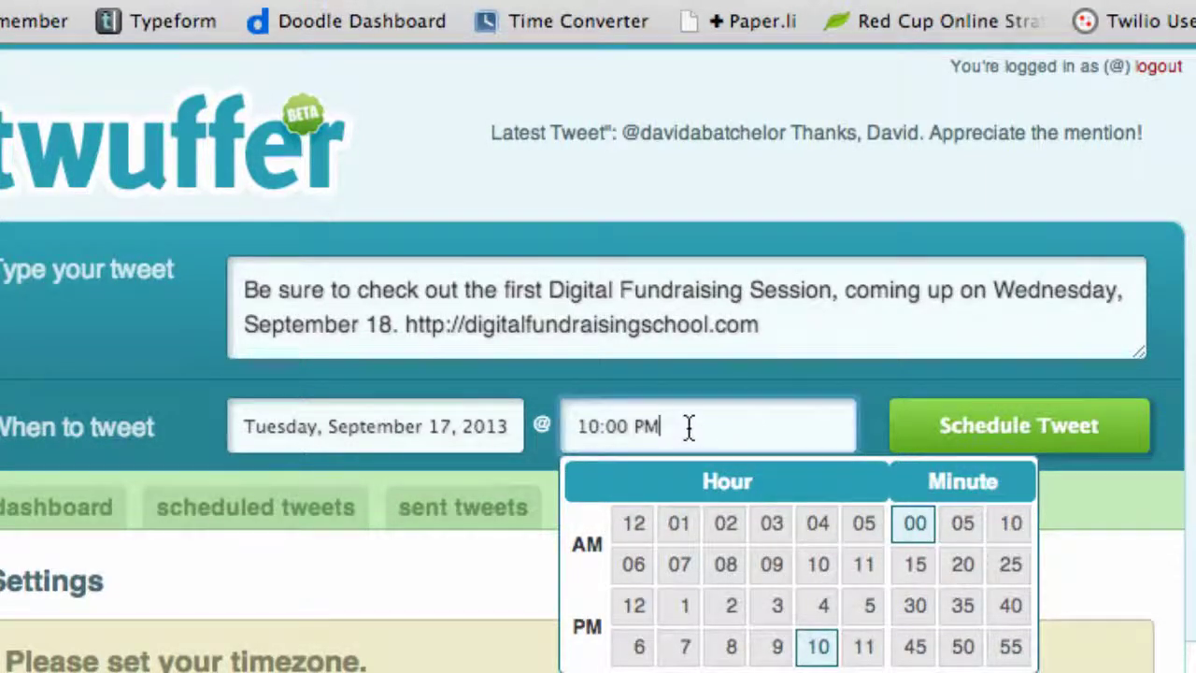
click(585, 545)
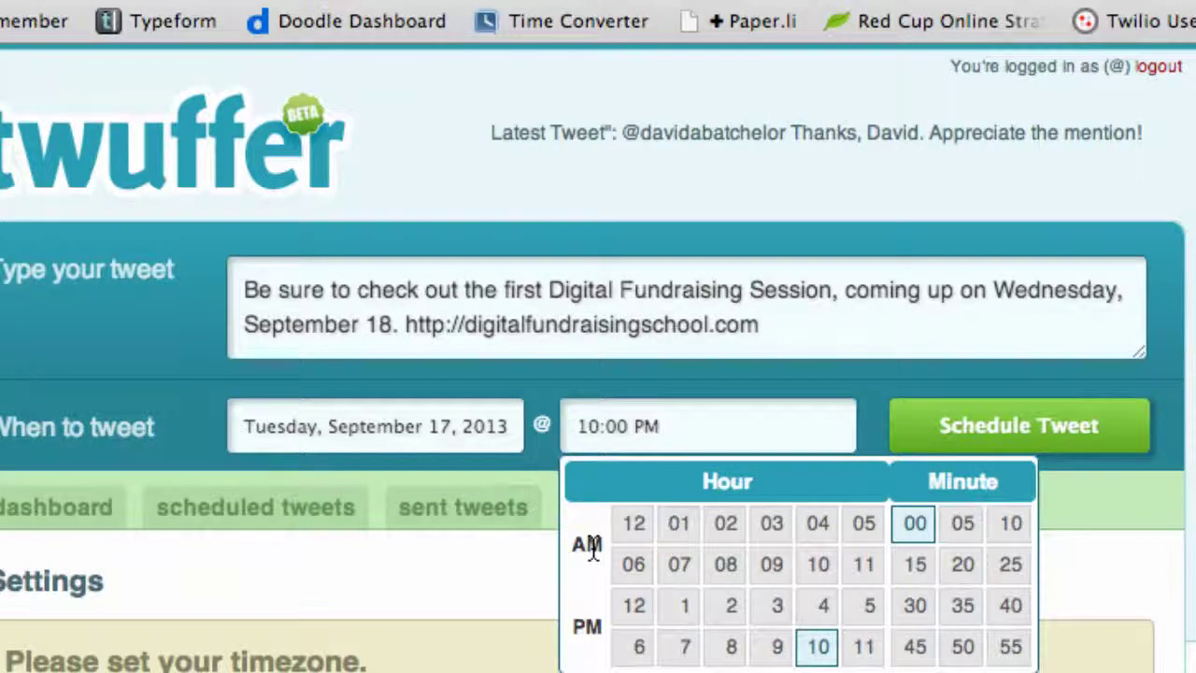
click(809, 566)
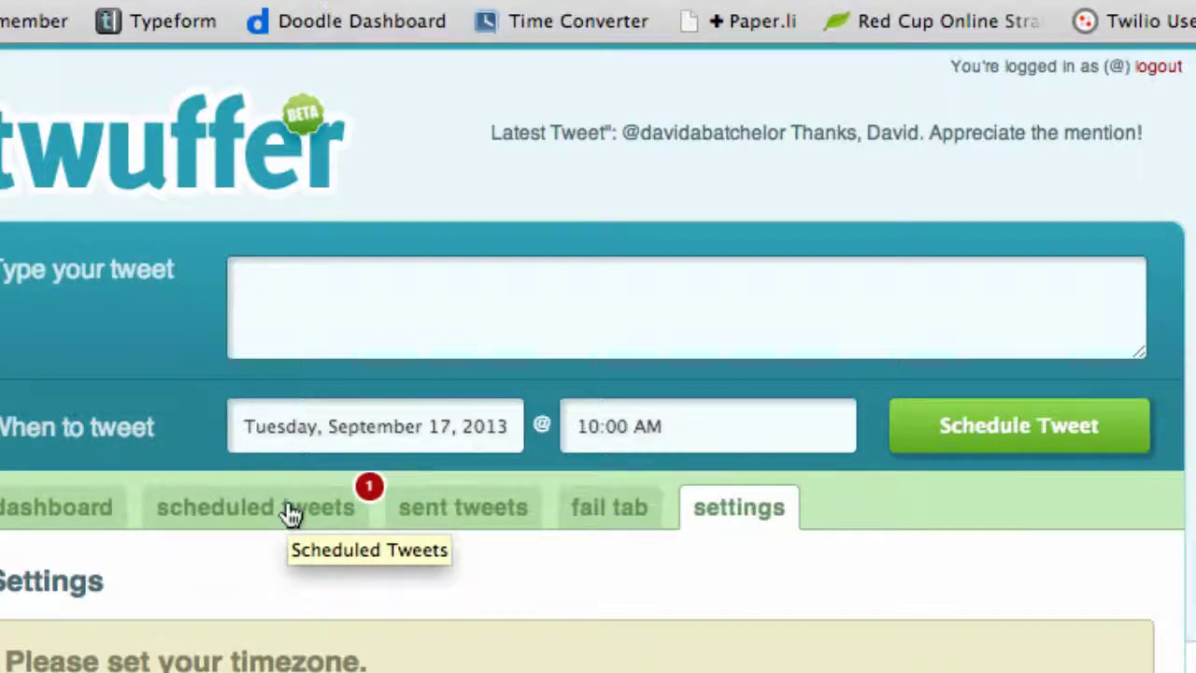
click(290, 513)
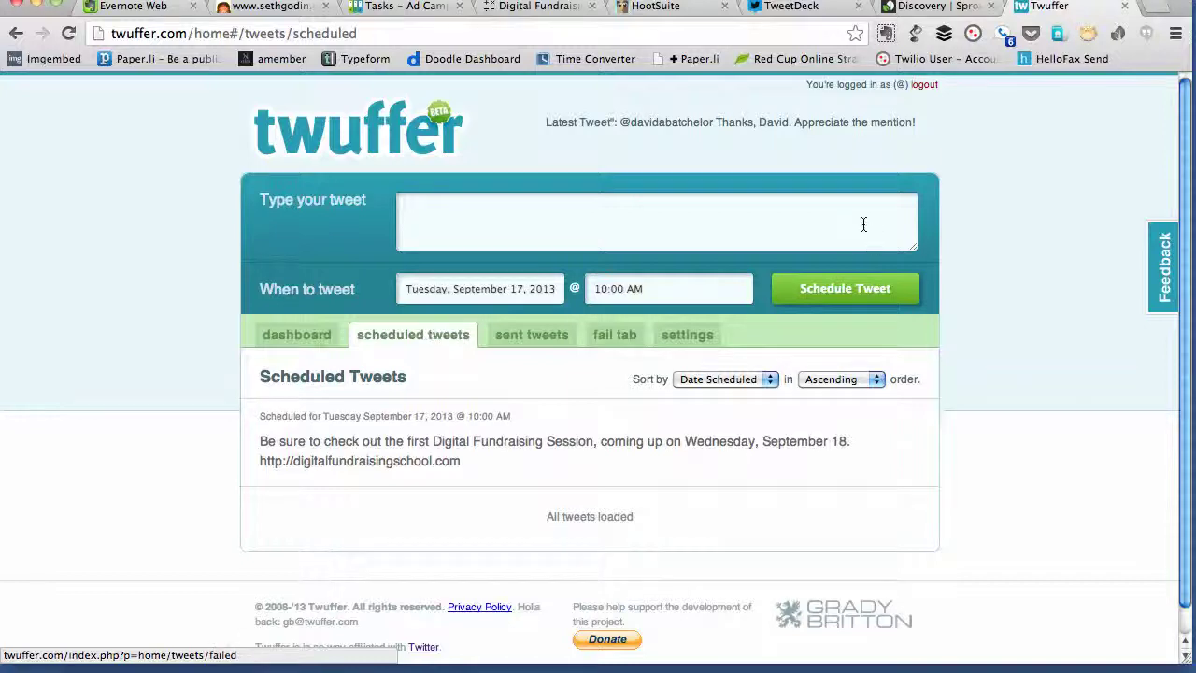
Switch back to Sprout Social and open its Publishing section
click(911, 7)
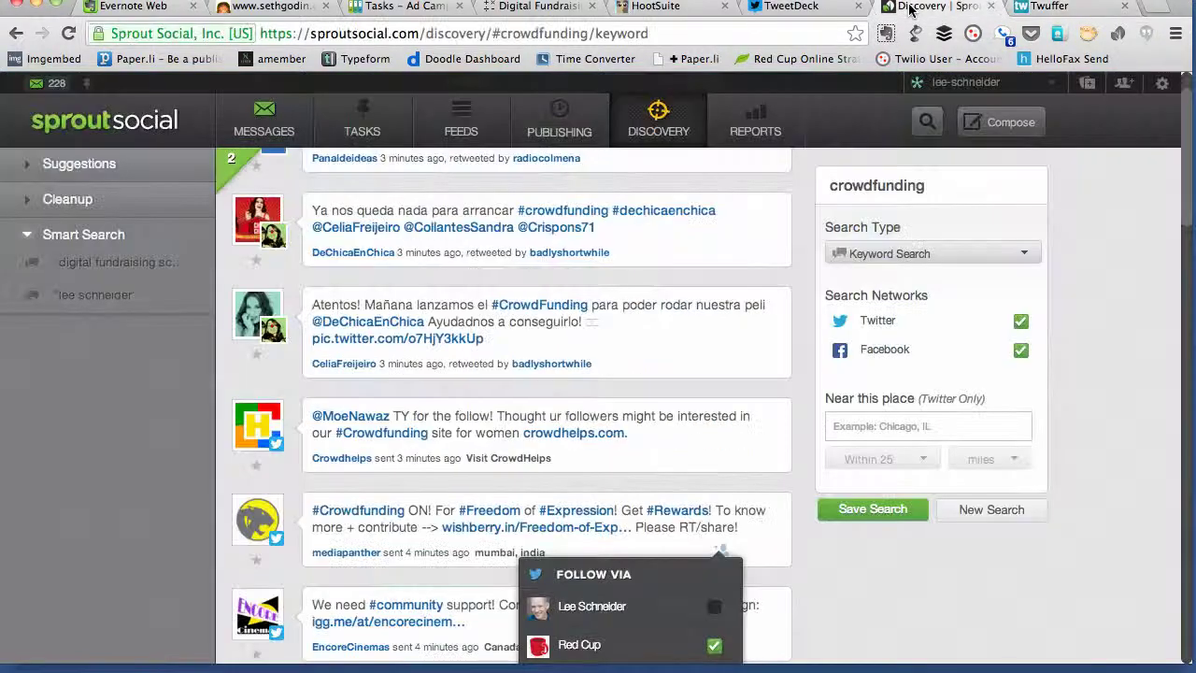
click(557, 135)
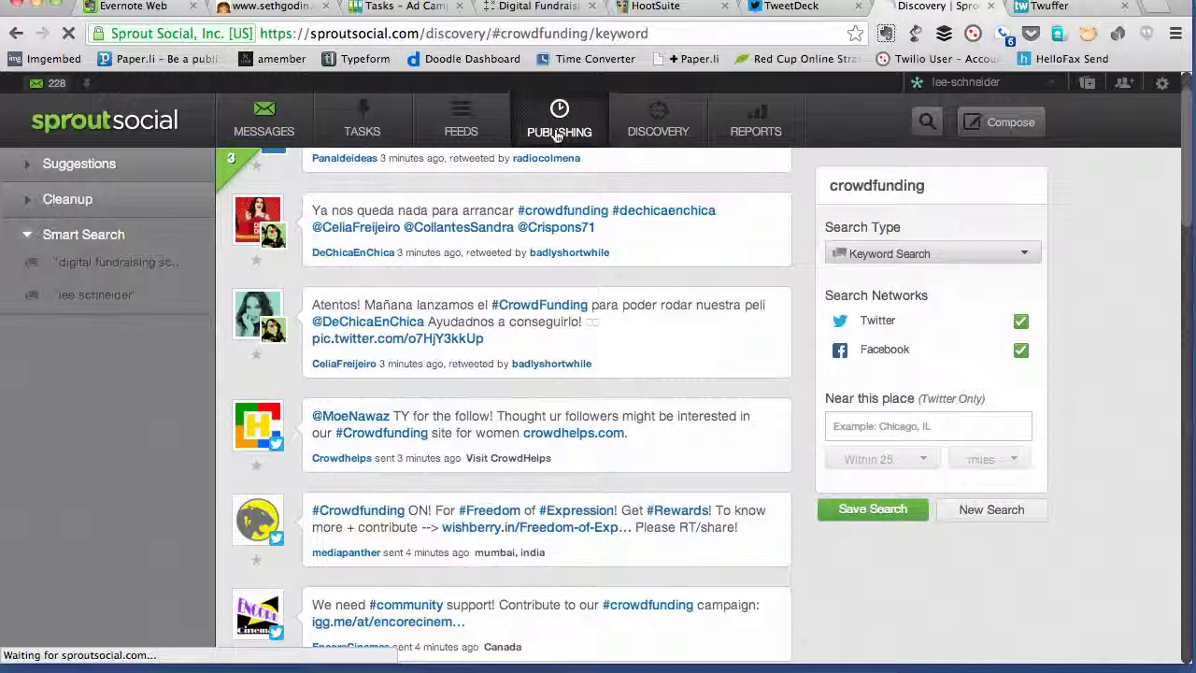